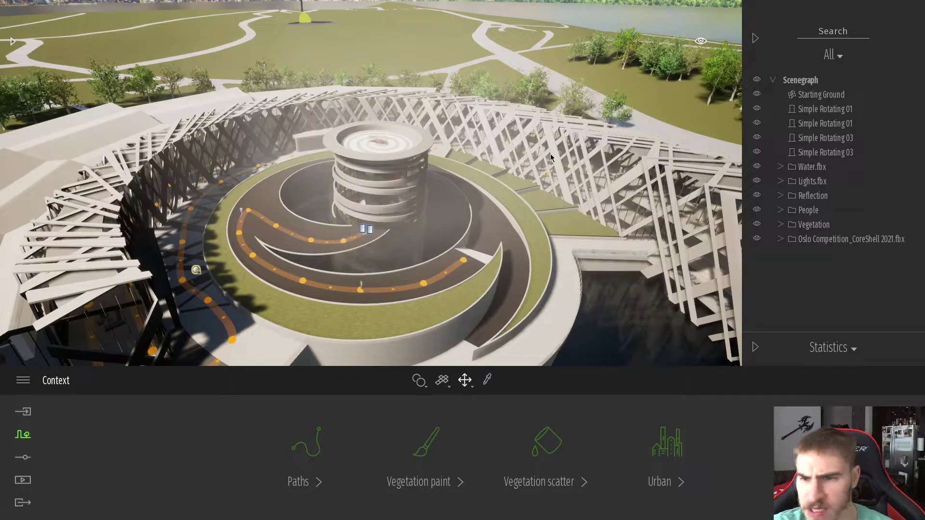
- Expand the collapsed Statistics section beside the viewport and switch it to show the scene states
left_click(756, 348)
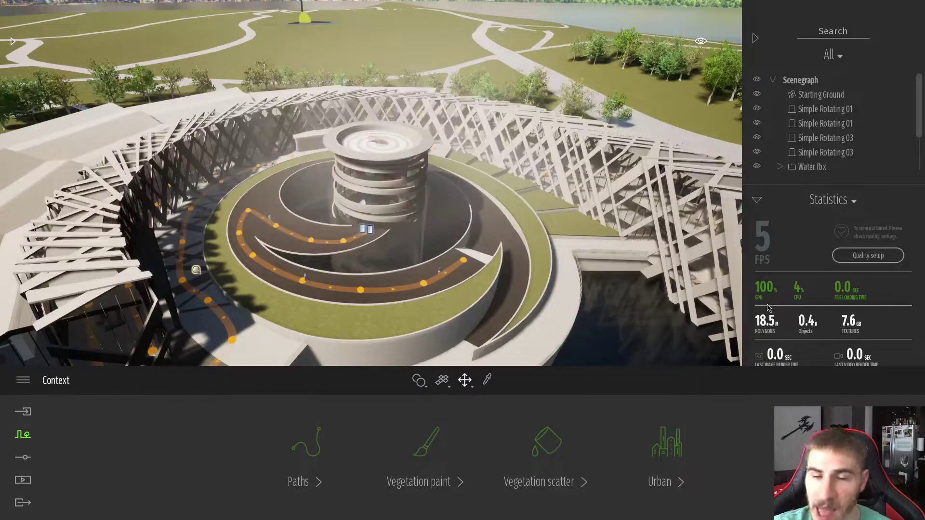
left_click(854, 202)
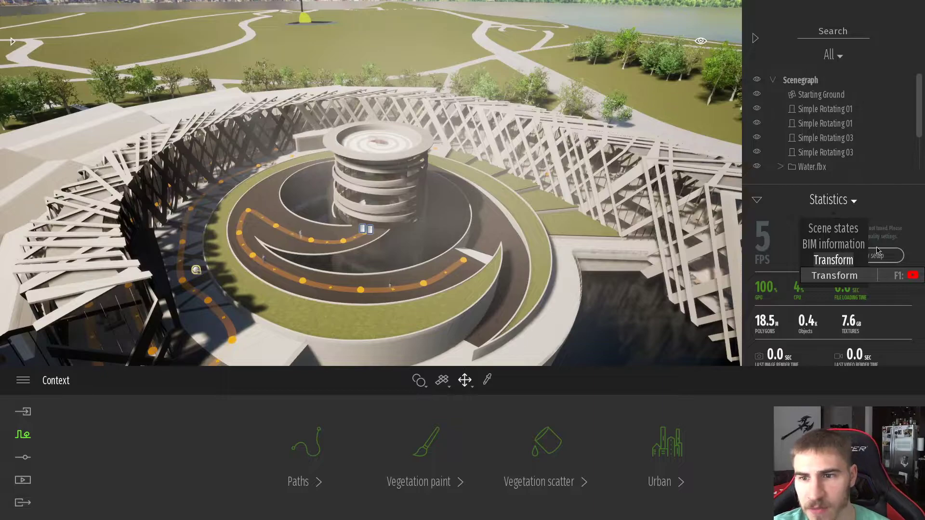
left_click(847, 205)
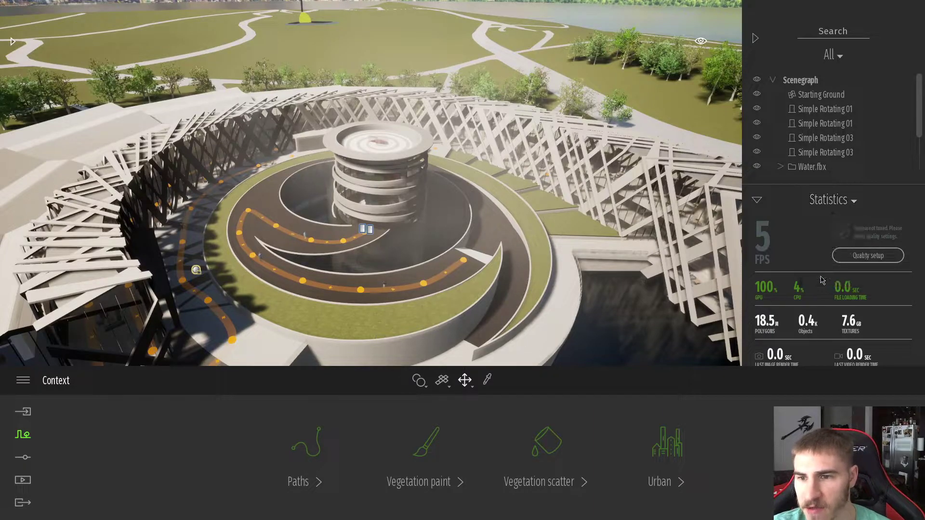
left_click(855, 203)
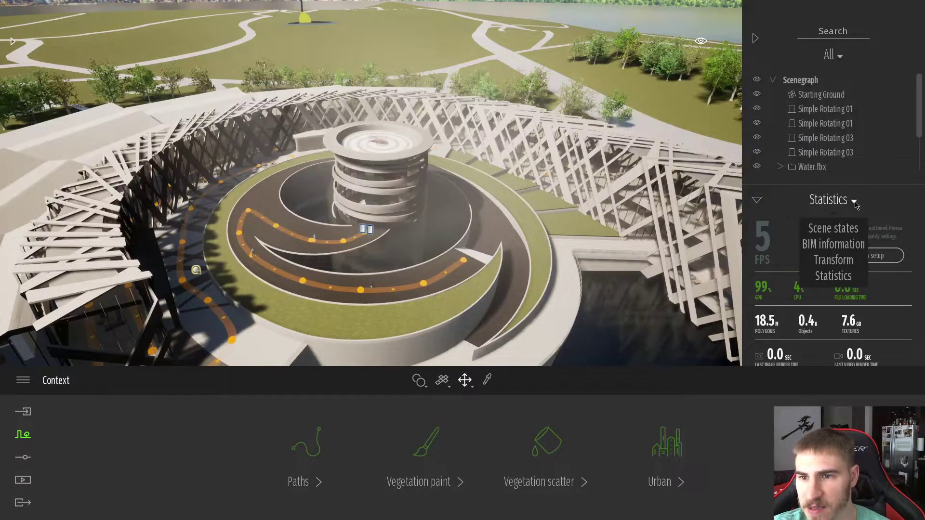
left_click(836, 232)
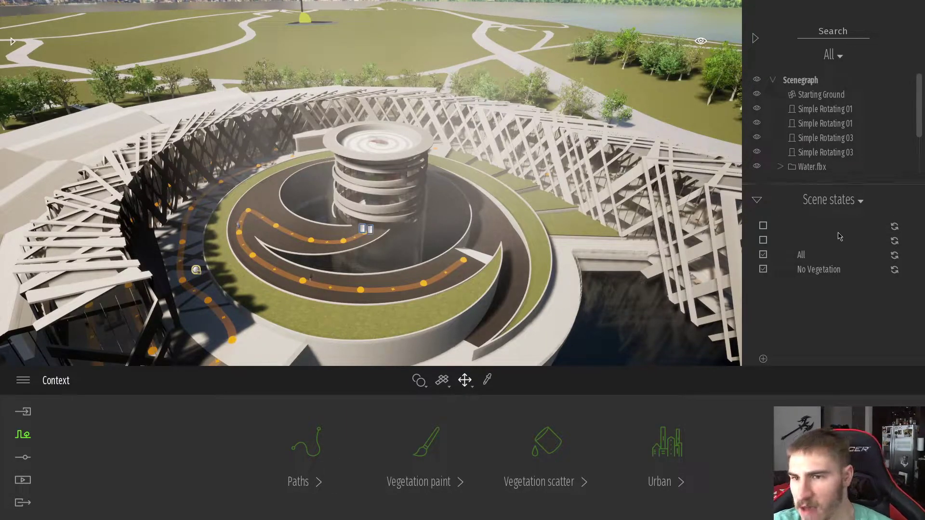
- Apply the All and No Vegetation scene states in turn, then make the Vegetation folder visible again
left_click(827, 255)
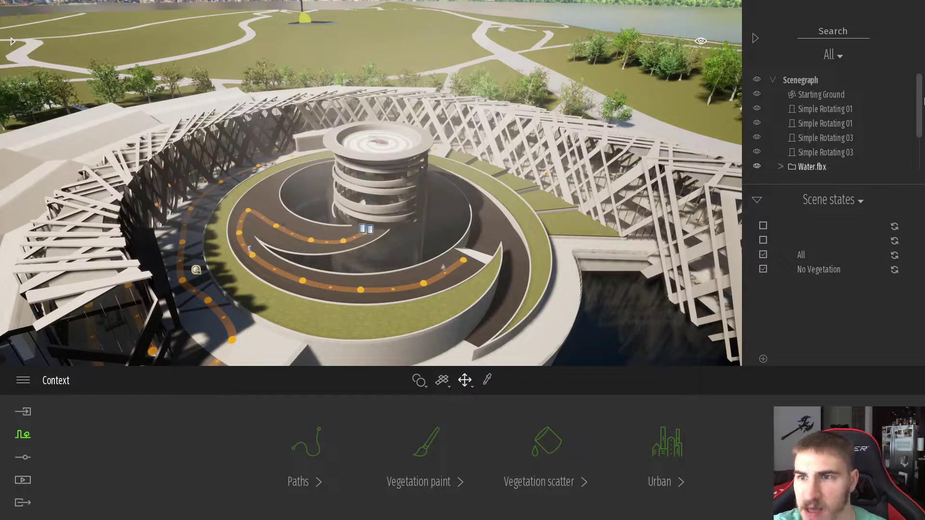
left_click(820, 270)
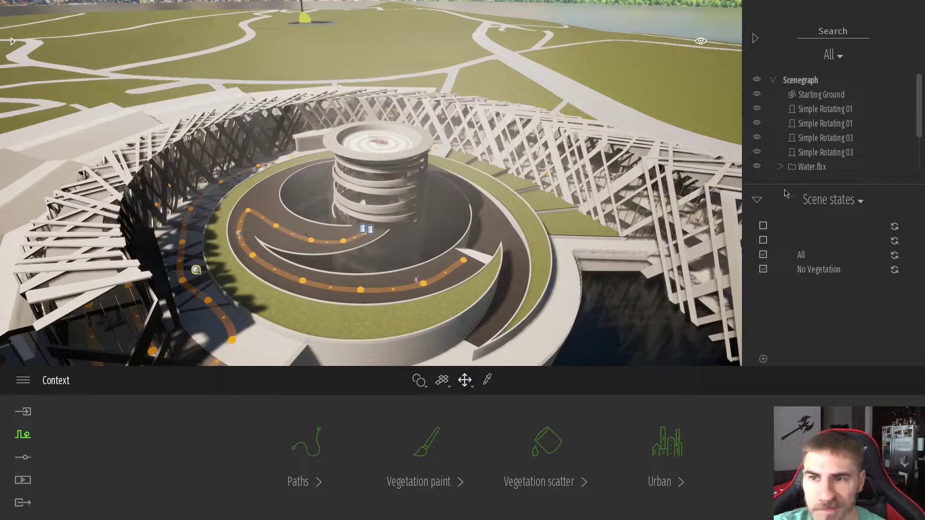
left_click_drag(921, 117, 922, 154)
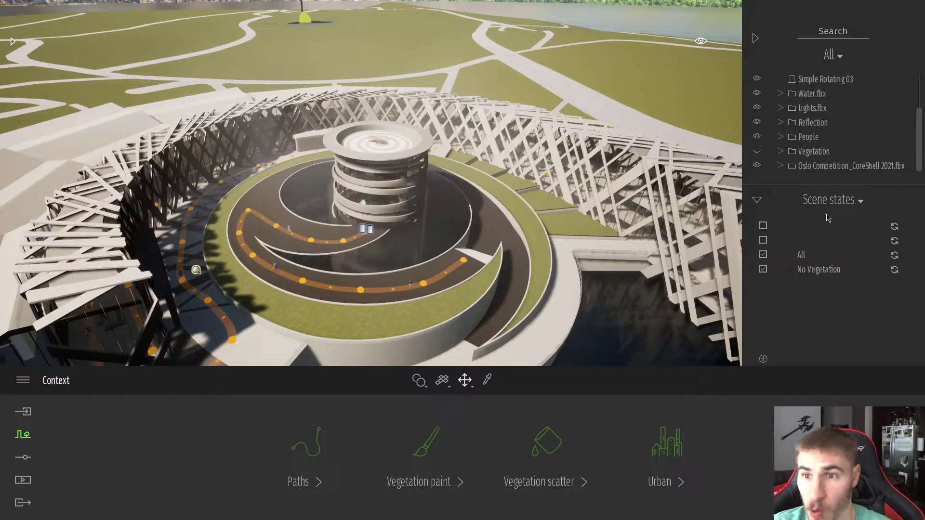
left_click(800, 258)
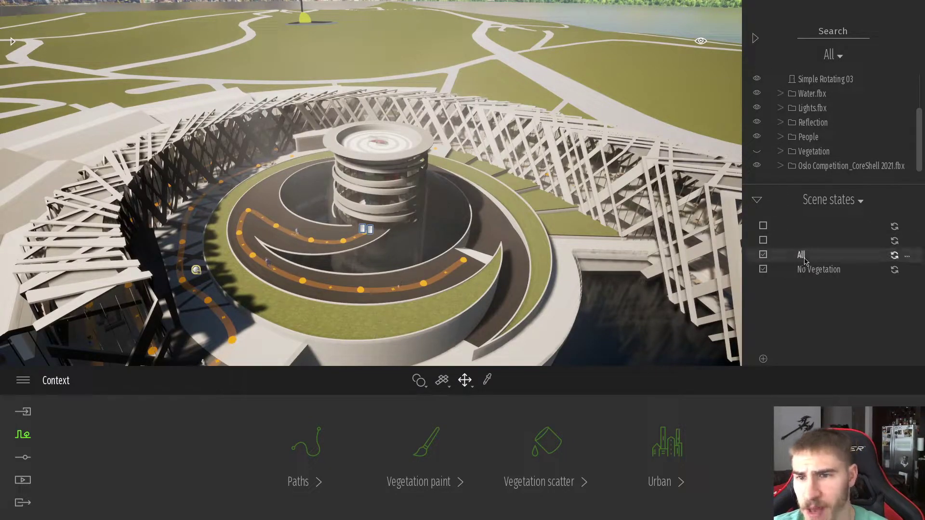
left_click(757, 152)
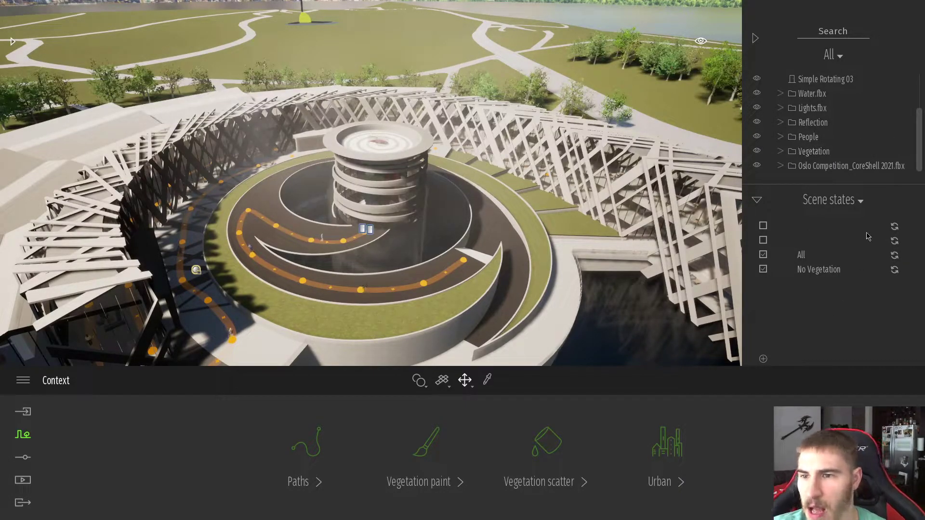
- Add a new scene state and rename it Blank
left_click(765, 363)
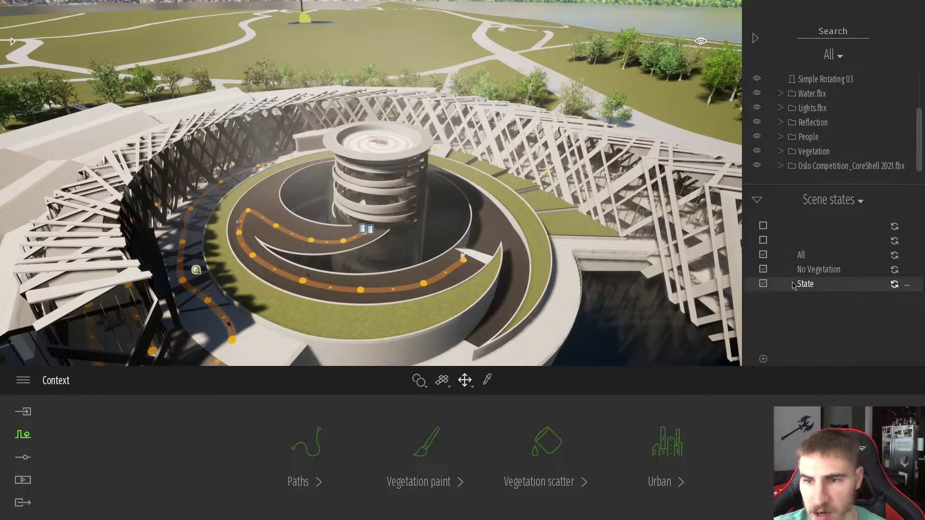
left_click(906, 285)
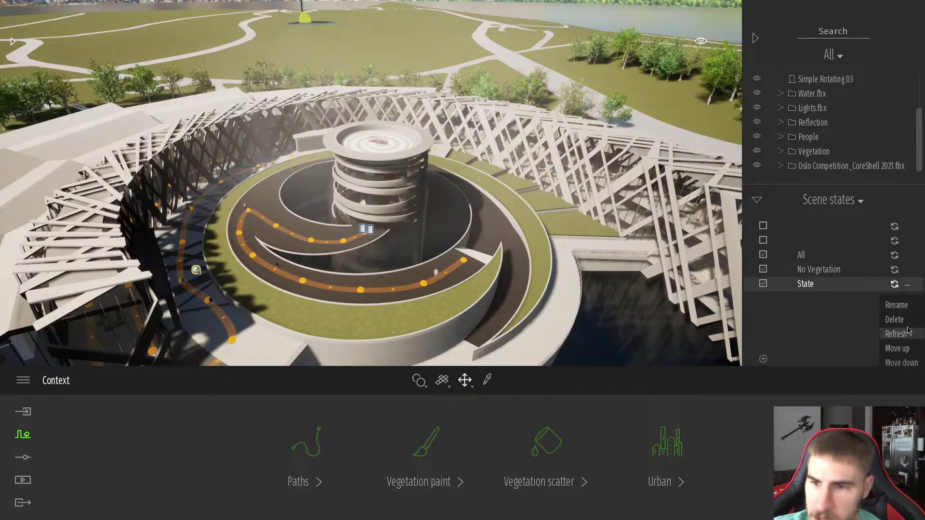
left_click(895, 306)
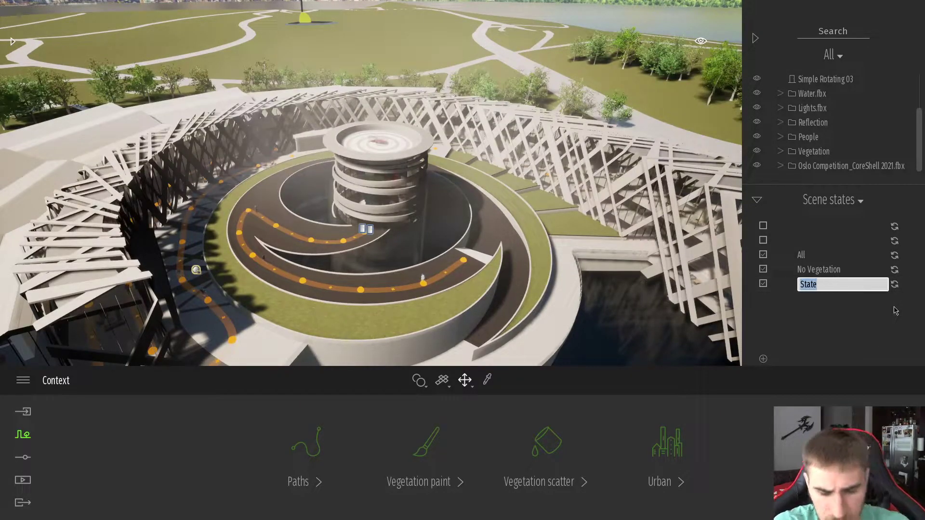
type("Blank")
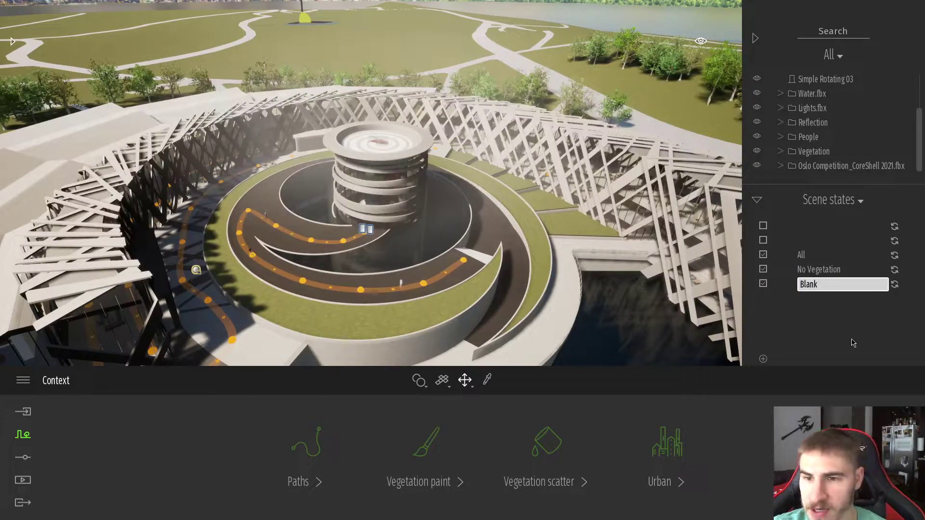
left_click(837, 318)
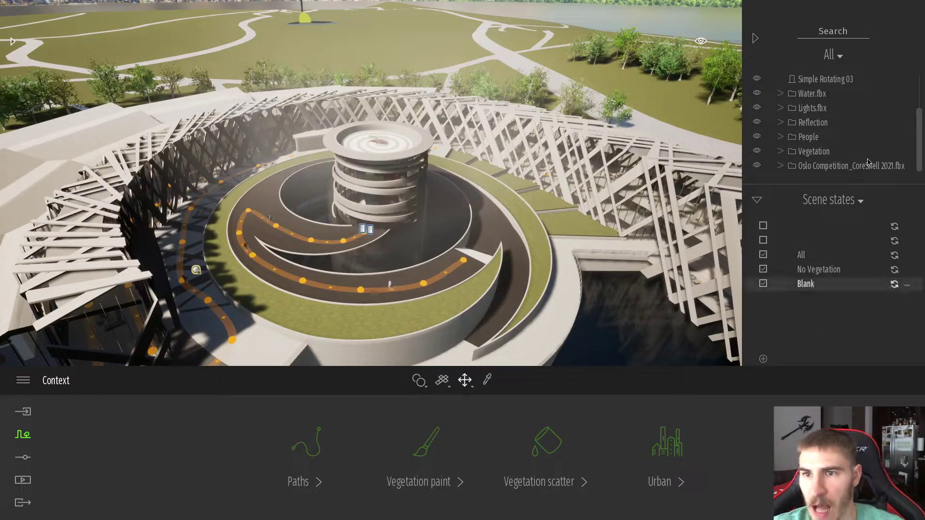
- Hide all scenegraph items below Starting Ground and update the Blank scene state with this visibility
scroll(862, 135, "up", 5)
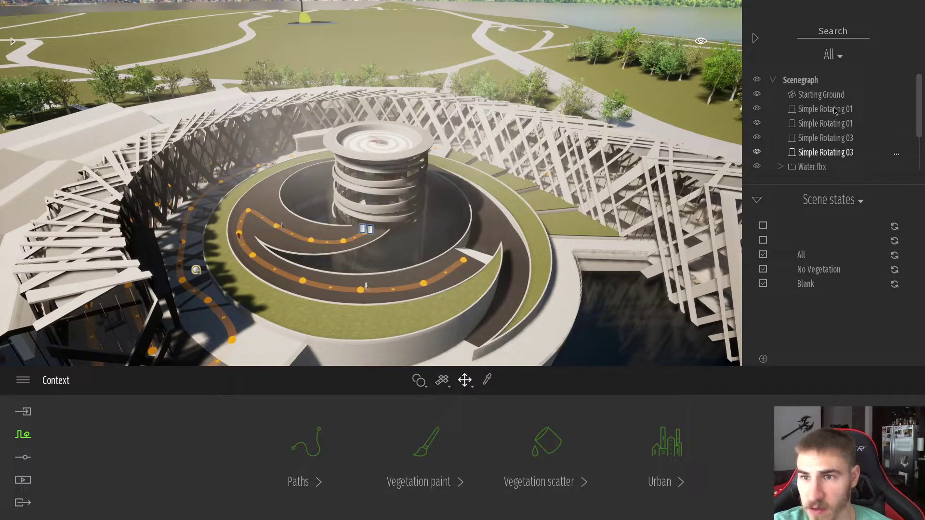
scroll(822, 144, "down", 5)
left_click(824, 165)
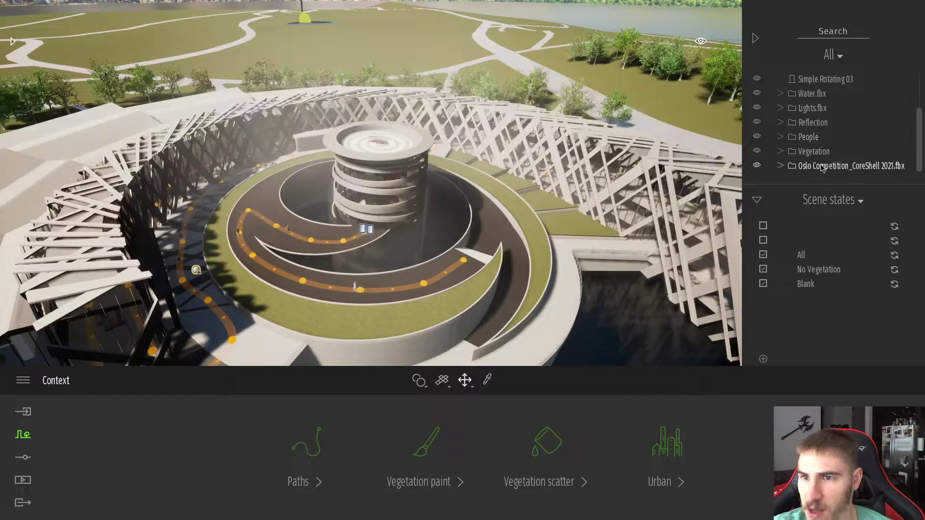
left_click(920, 96)
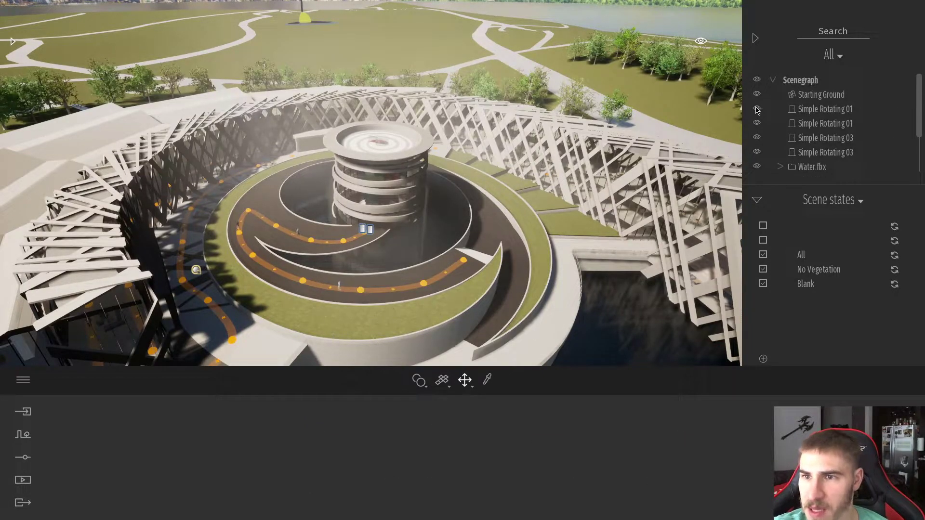
left_click(825, 109)
left_click(809, 168, "shift")
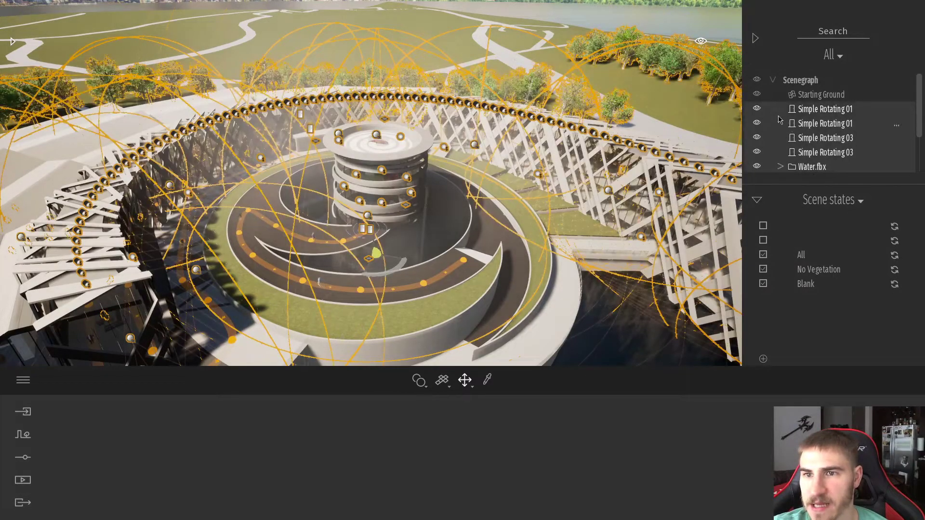
left_click(871, 288)
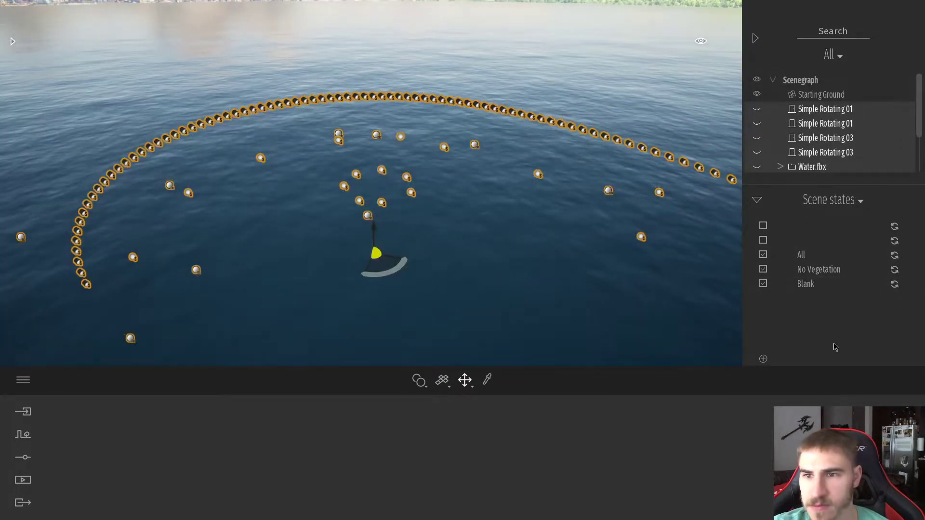
left_click(609, 83)
mouse_move(545, 219)
right_mouse_down()
mouse_move(554, 193)
mouse_move(592, 254)
right_mouse_up()
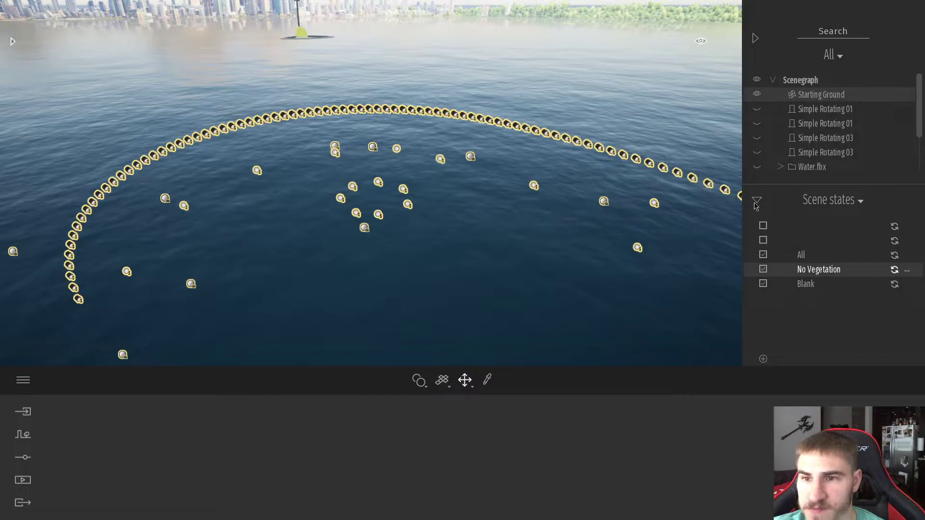
- Compare the All and Blank scene states, then view the available actions for the second Simple Rotating 01 door
left_click(801, 255)
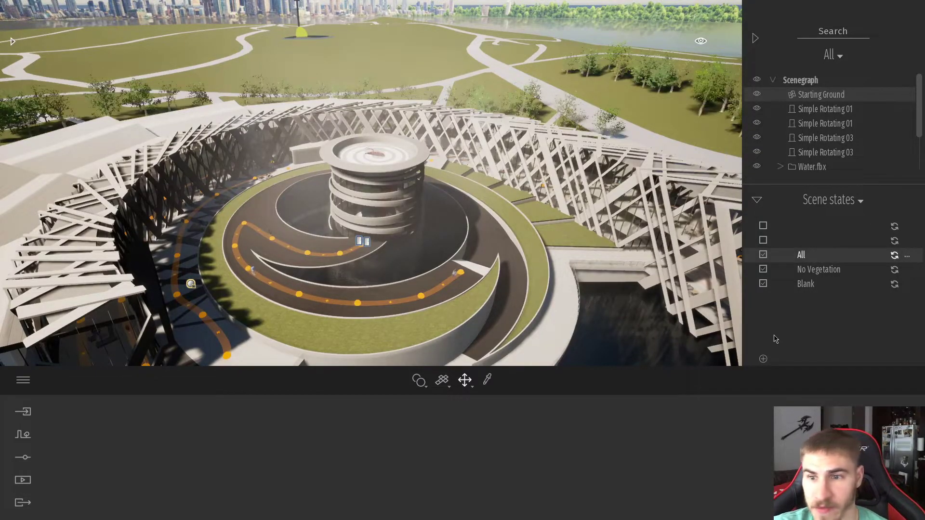
left_click(826, 287)
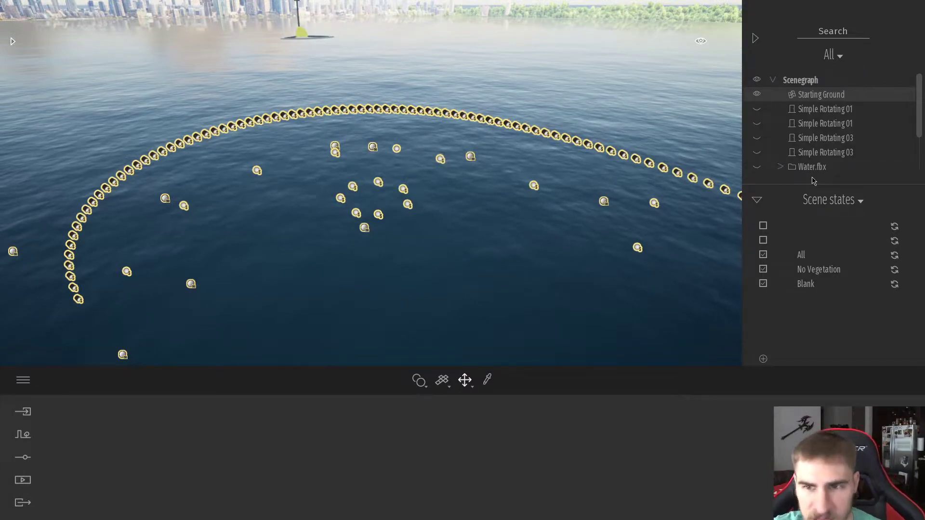
right_click(817, 125)
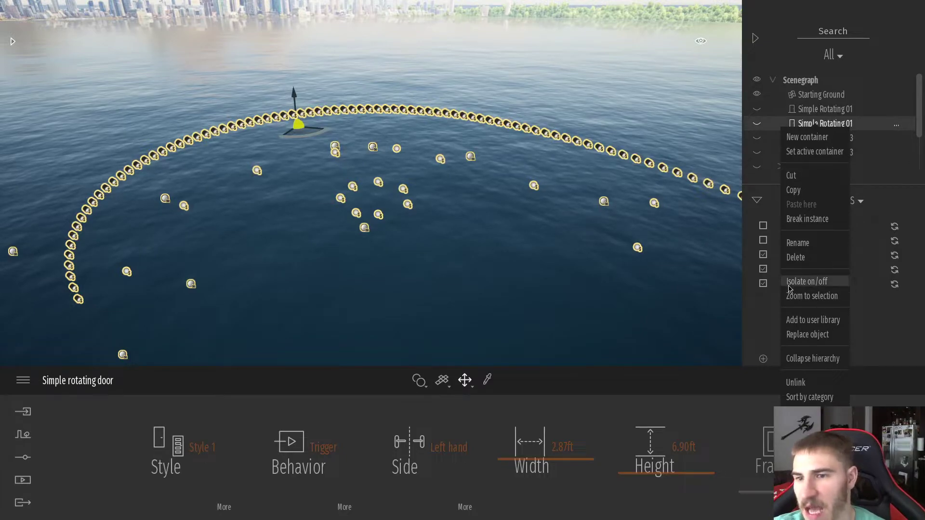
left_click(881, 325)
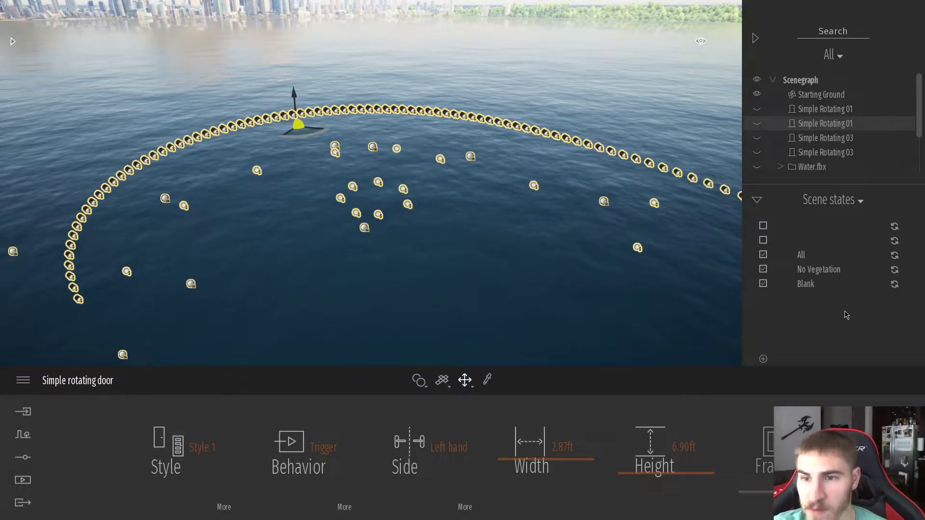
- Uncheck the All, No Vegetation and Blank scene states and apply the No Vegetation state
mouse_move(824, 288)
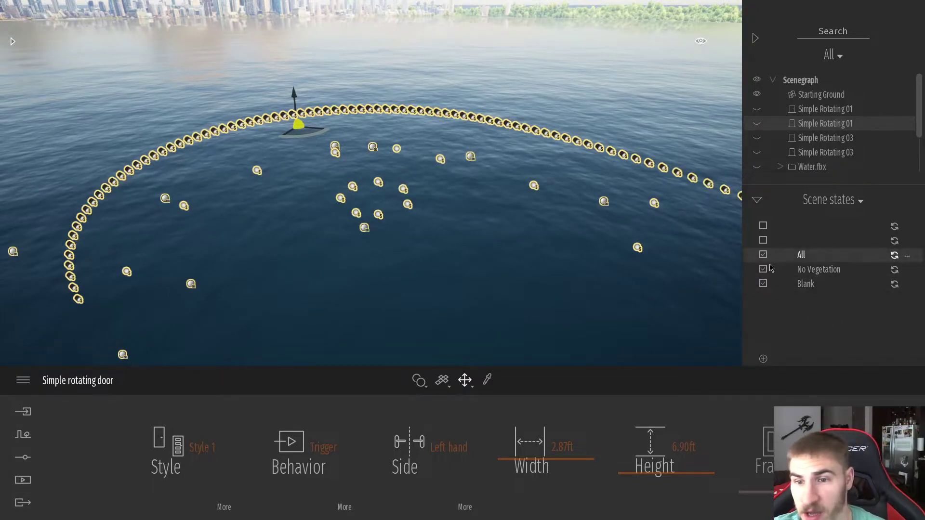
left_click(822, 271)
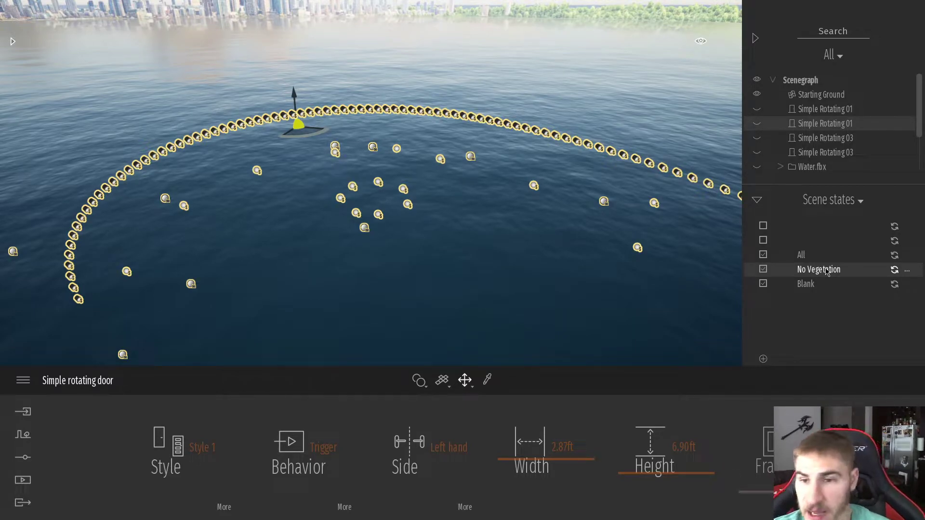
left_click(762, 265)
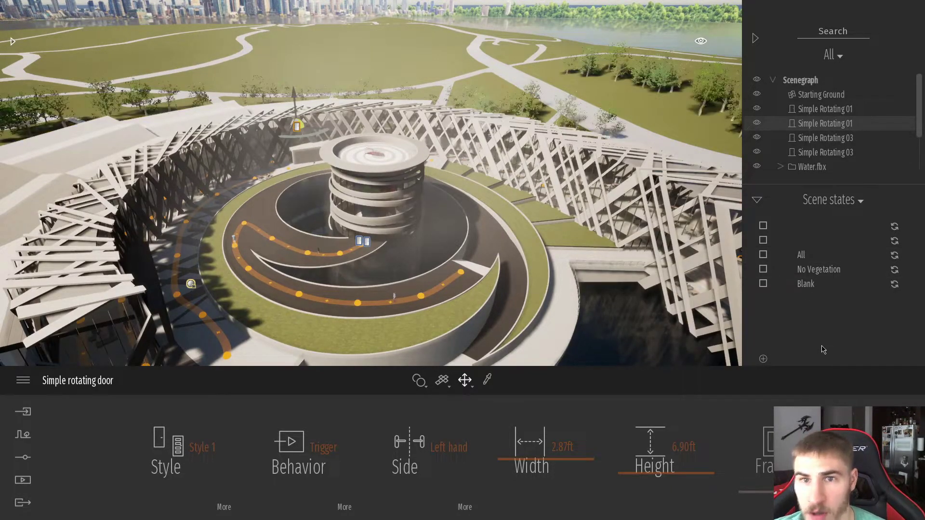
left_click(823, 275)
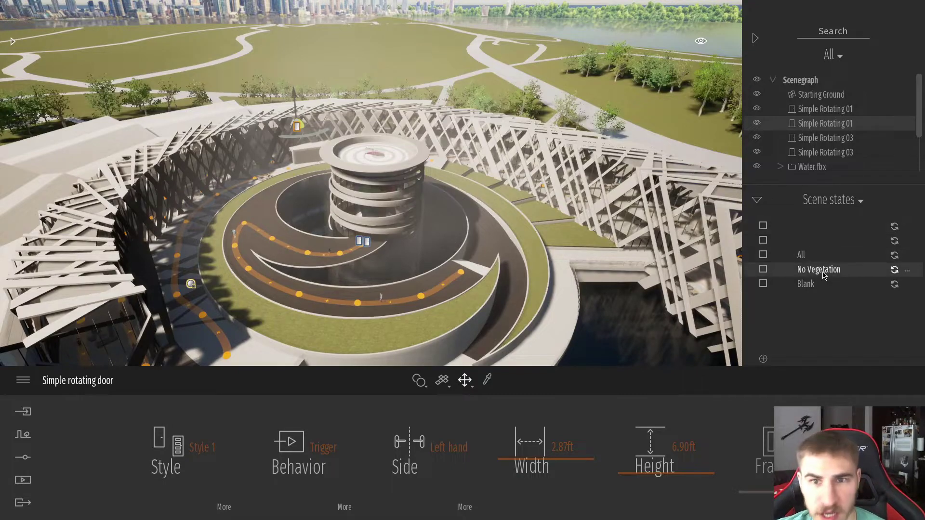
- Check the All, No Vegetation and Blank scene states again
left_click(763, 256)
left_click(765, 270)
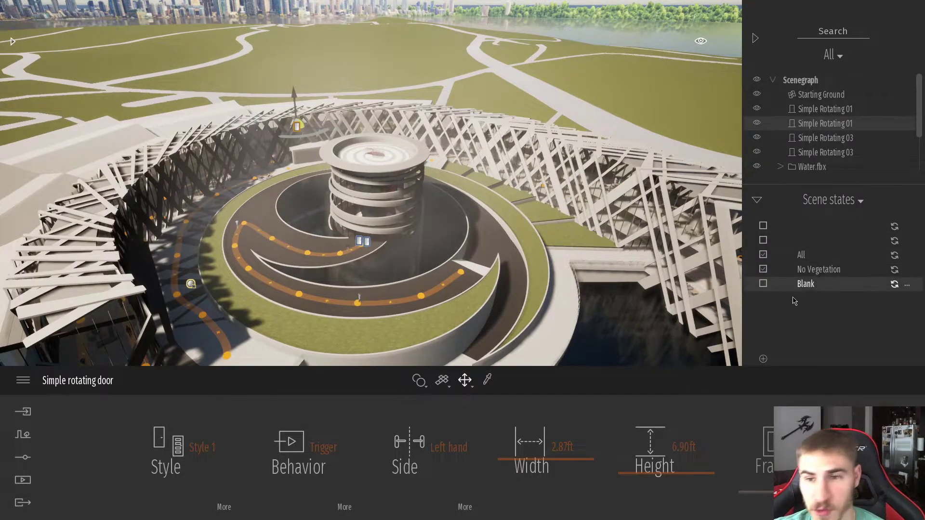
left_click(763, 284)
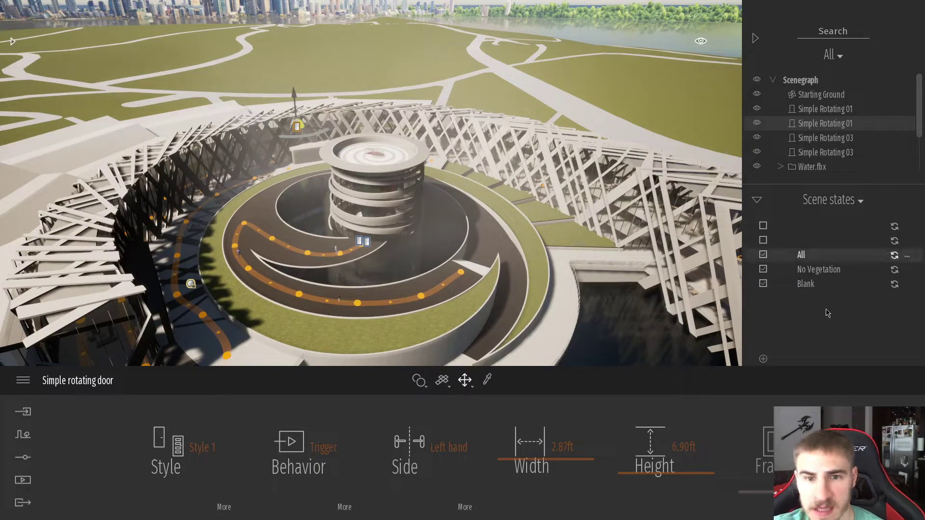
- Create a new video from the media videos and open the settings of its first keyframe in Part01
left_click(22, 480)
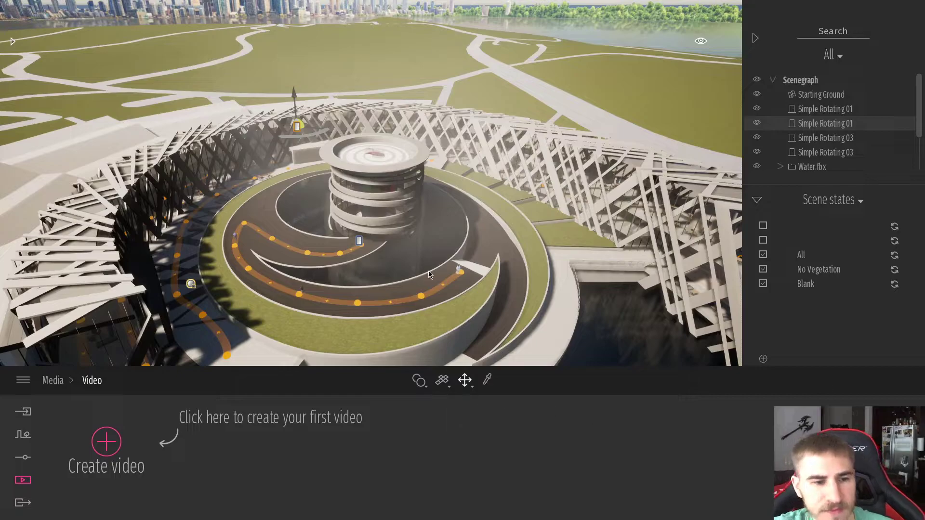
key("F1")
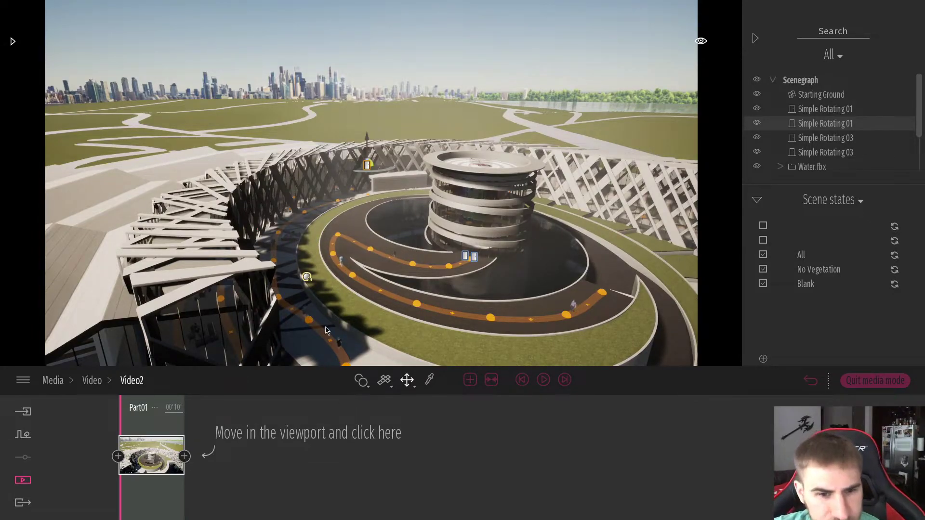
mouse_move(155, 441)
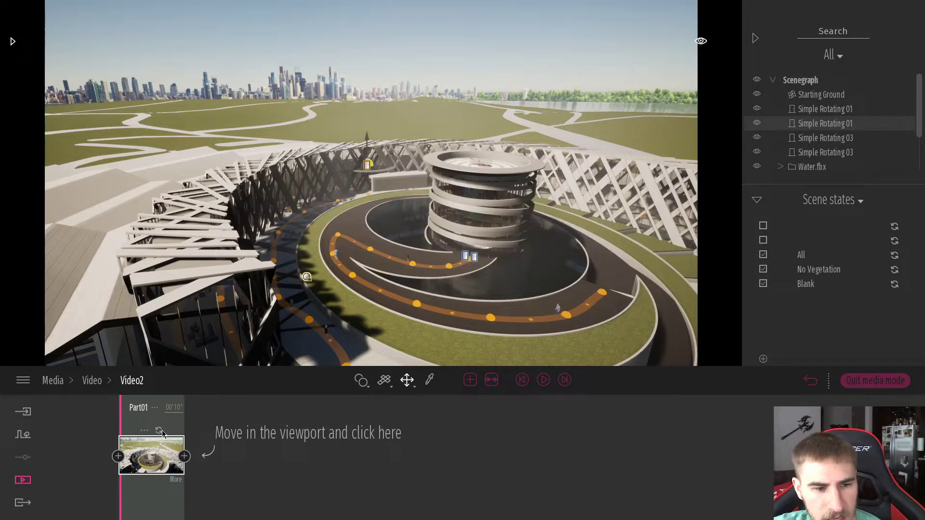
left_click(175, 480)
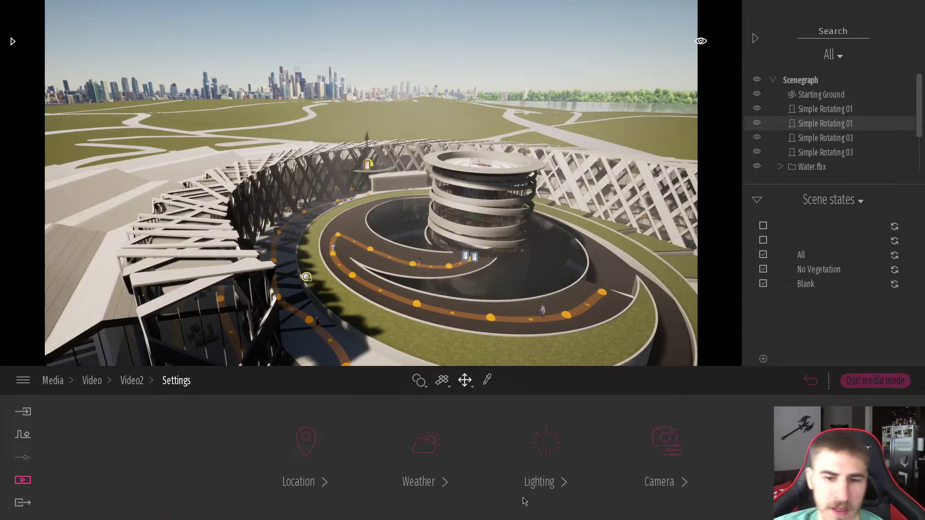
- Assign the Blank scene state to the first keyframe of Part01 and re-capture the keyframe
left_click(665, 446)
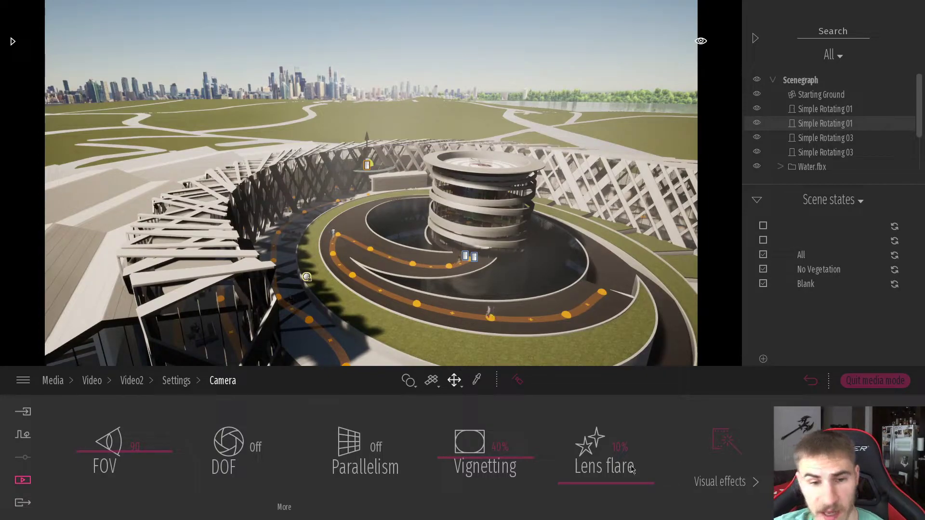
left_click(726, 440)
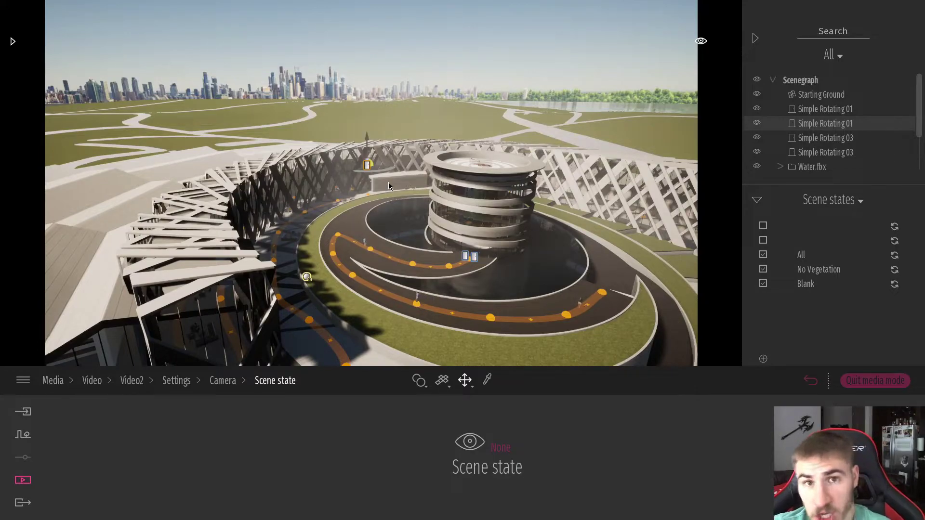
left_click(502, 447)
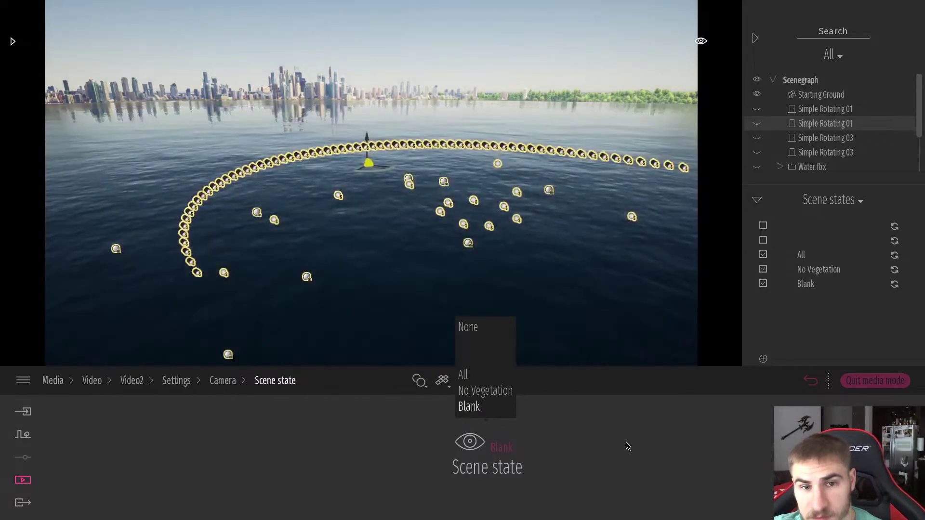
left_click(611, 456)
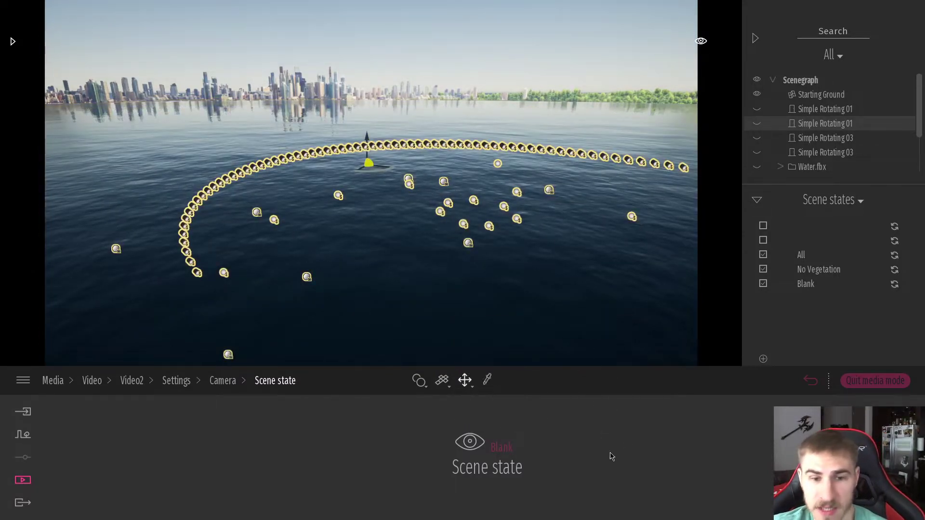
left_click(134, 387)
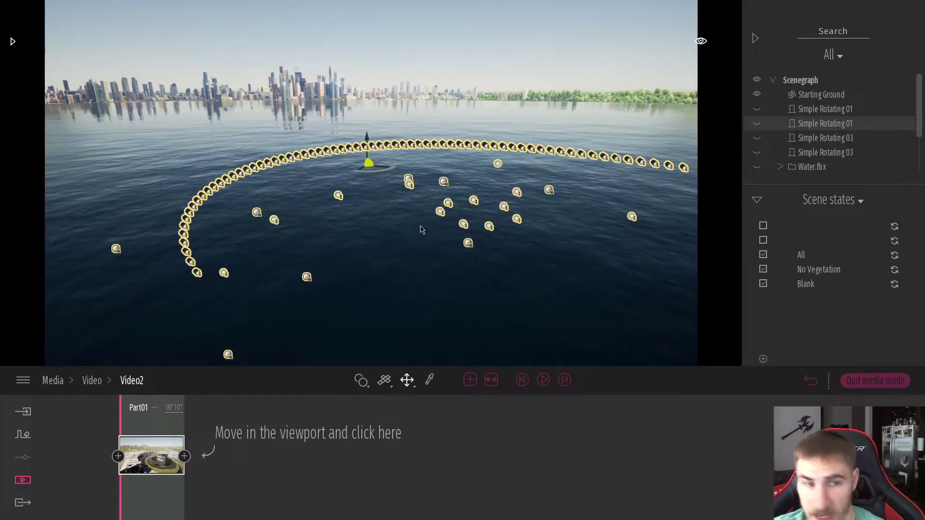
left_click(159, 431)
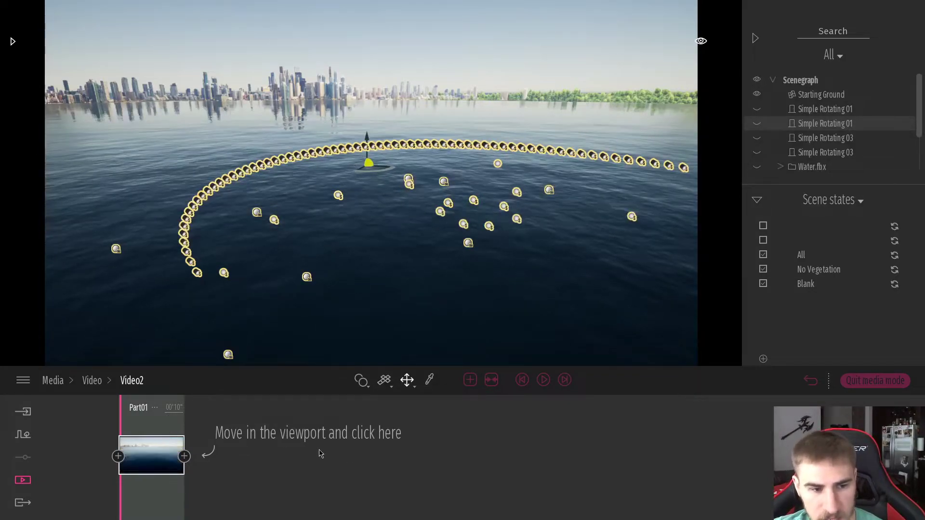
- Add a second keyframe to Part01 and reframe the camera on the site from another angle
left_click(184, 456)
right_click_drag(397, 244, 378, 271)
mouse_move(225, 445)
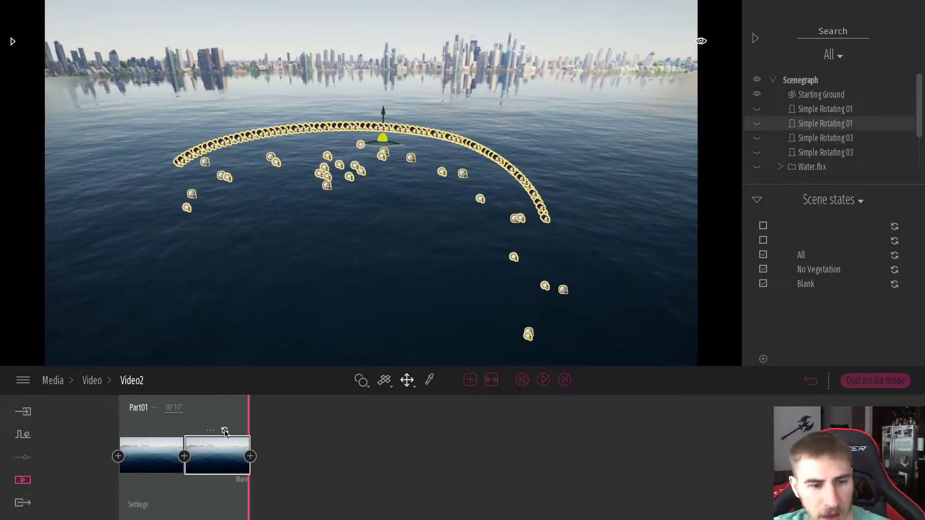
- Assign the No Vegetation scene state to the second keyframe and re-capture it with the new view
left_click(240, 480)
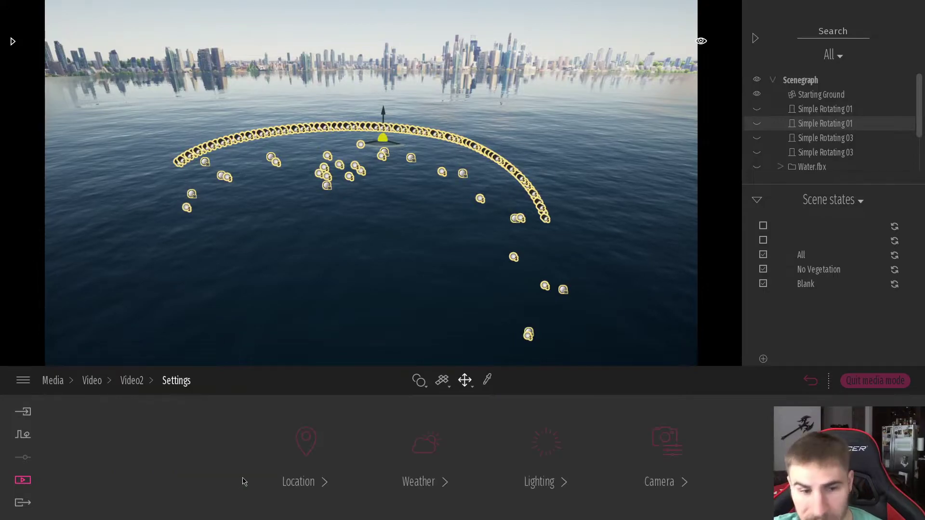
left_click(665, 442)
left_click(606, 486)
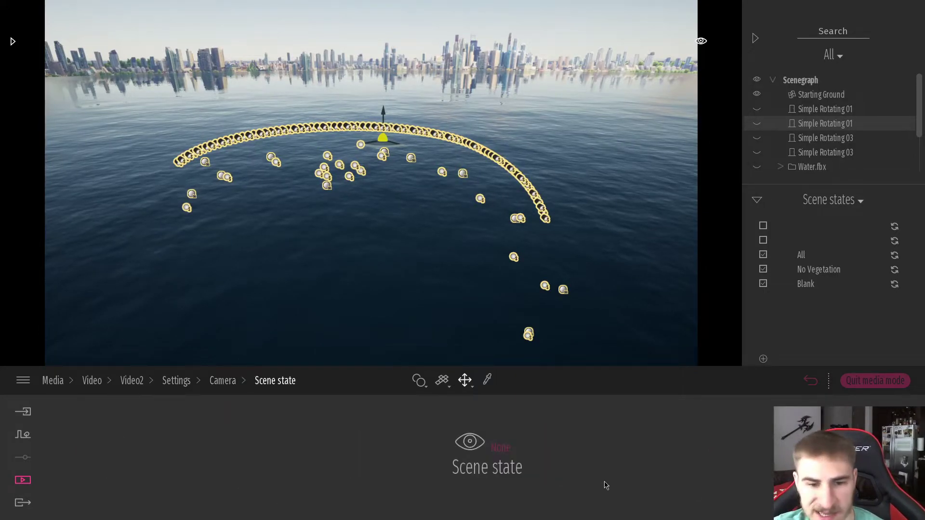
left_click(496, 449)
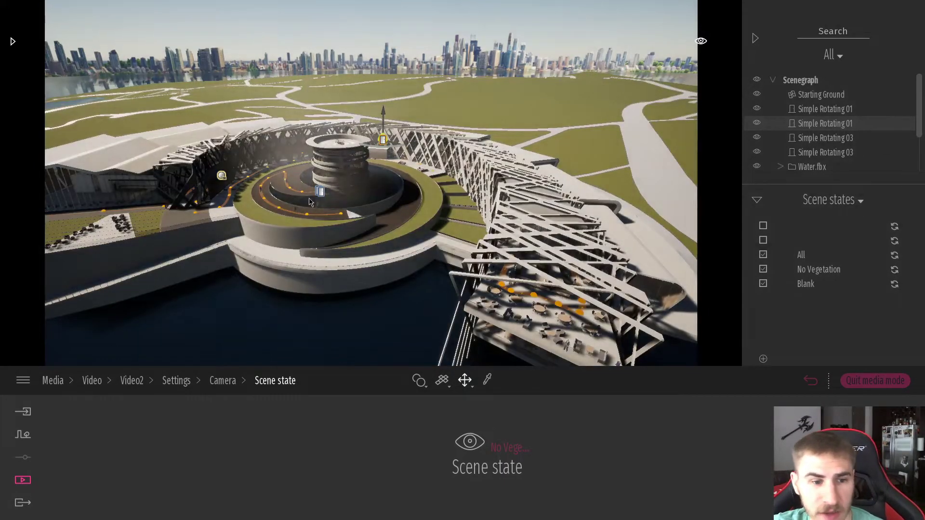
left_click(131, 381)
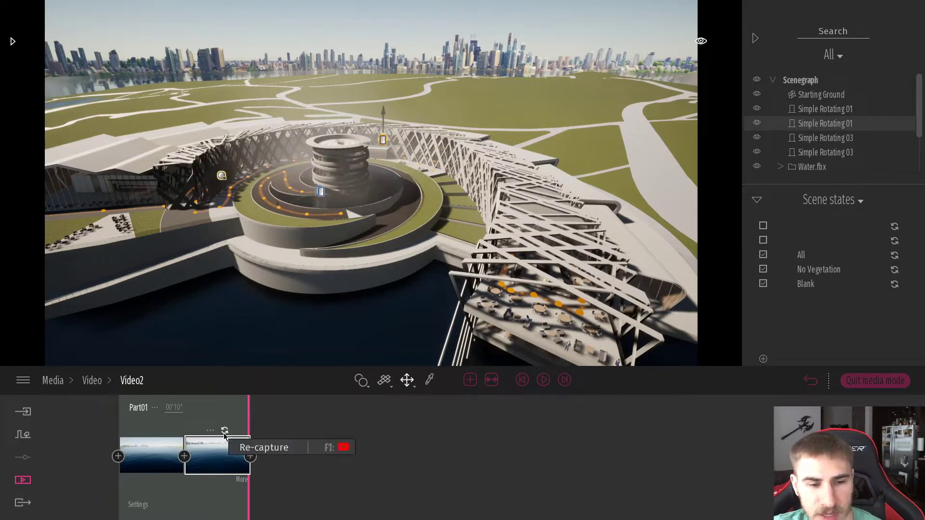
left_click(225, 431)
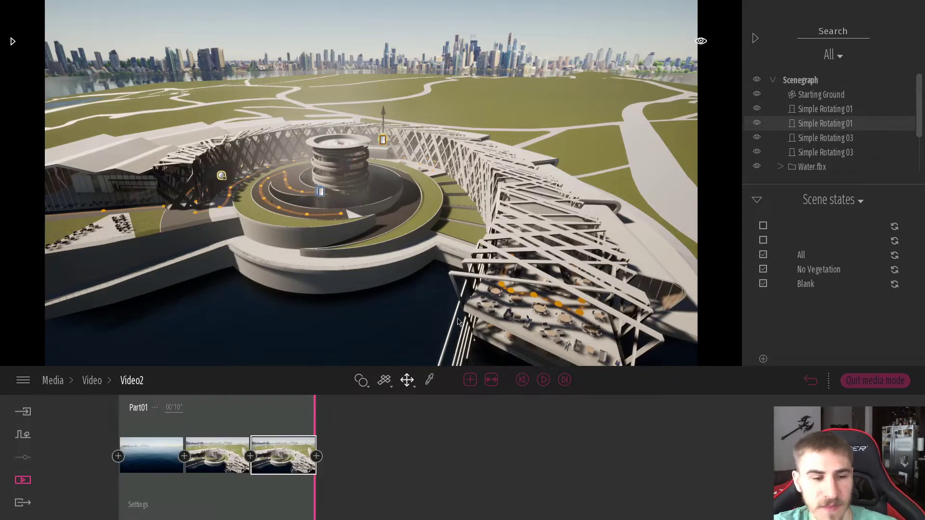
- Fly the camera in over the building's lattice roof and re-capture the third keyframe from that viewpoint
key("w")
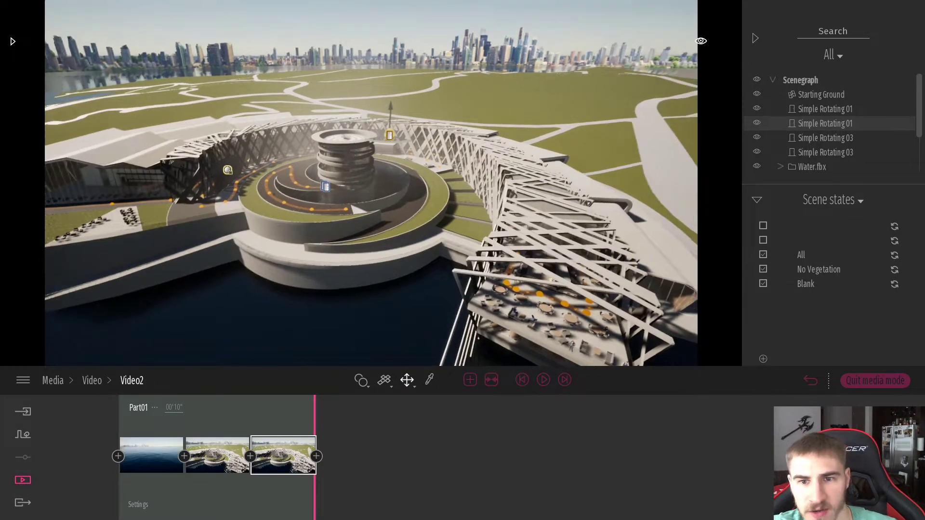
key("w")
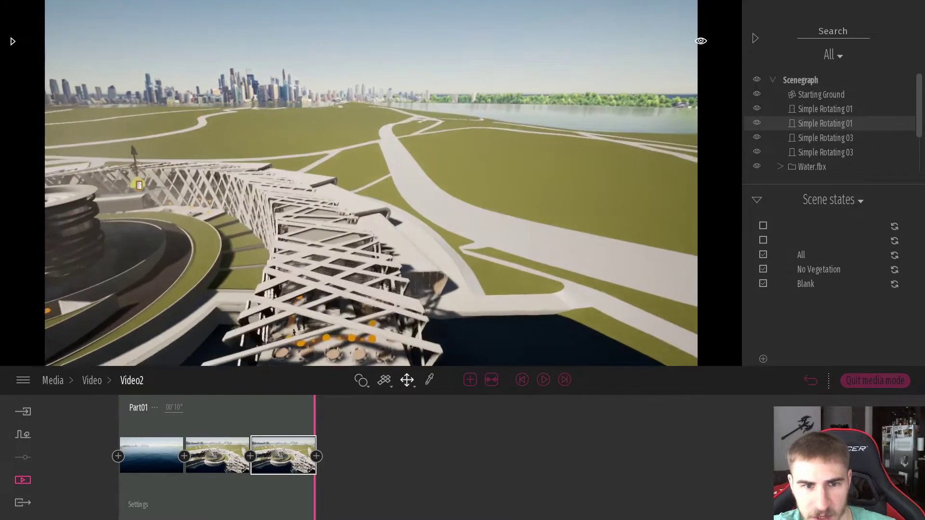
key("s")
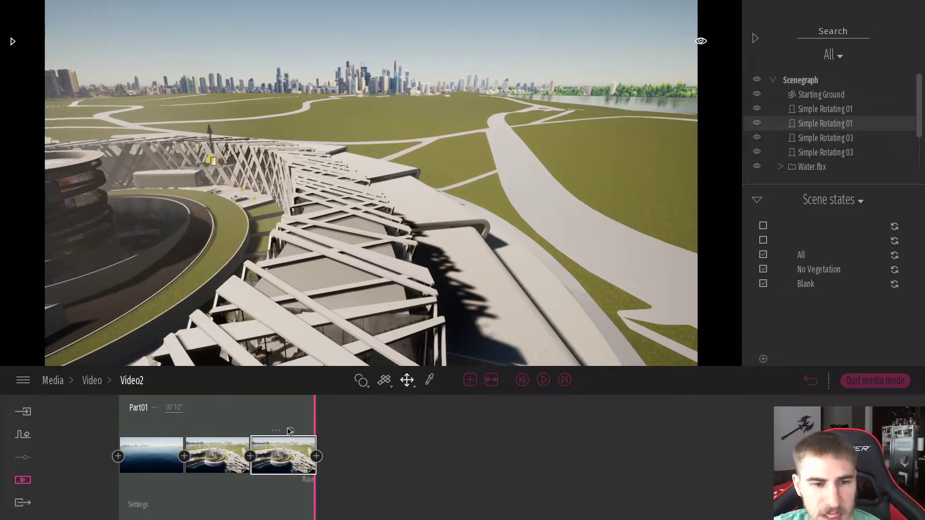
left_click(291, 432)
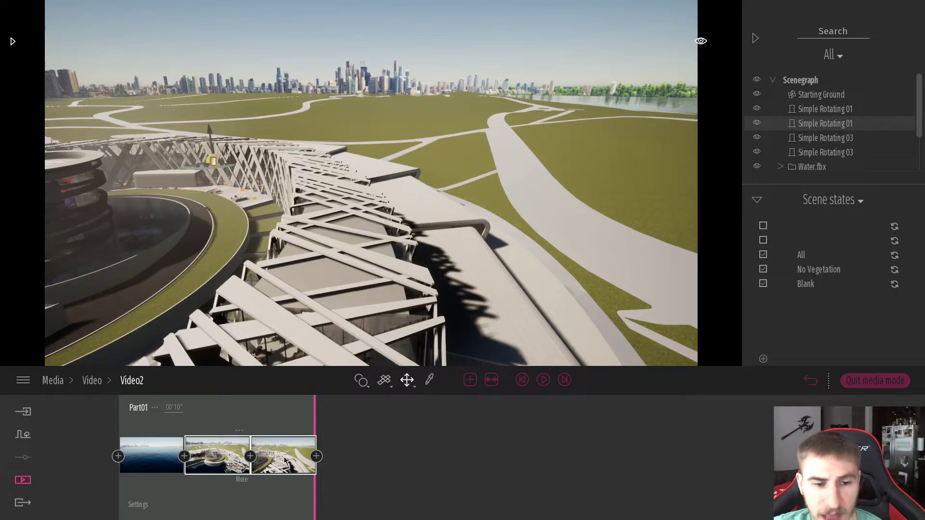
- Assign the All scene state to the third keyframe and return to the Video2 timeline
left_click(316, 480)
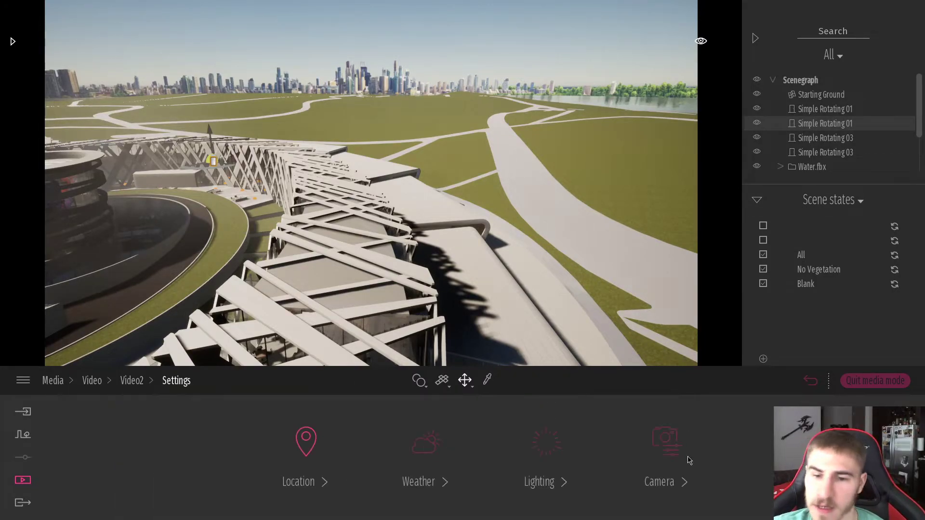
left_click(667, 441)
left_click(481, 453)
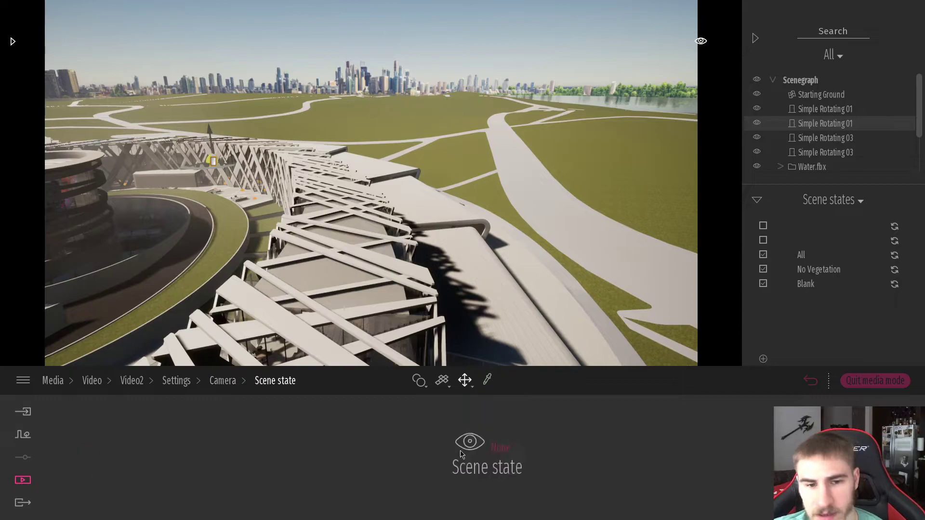
left_click(486, 455)
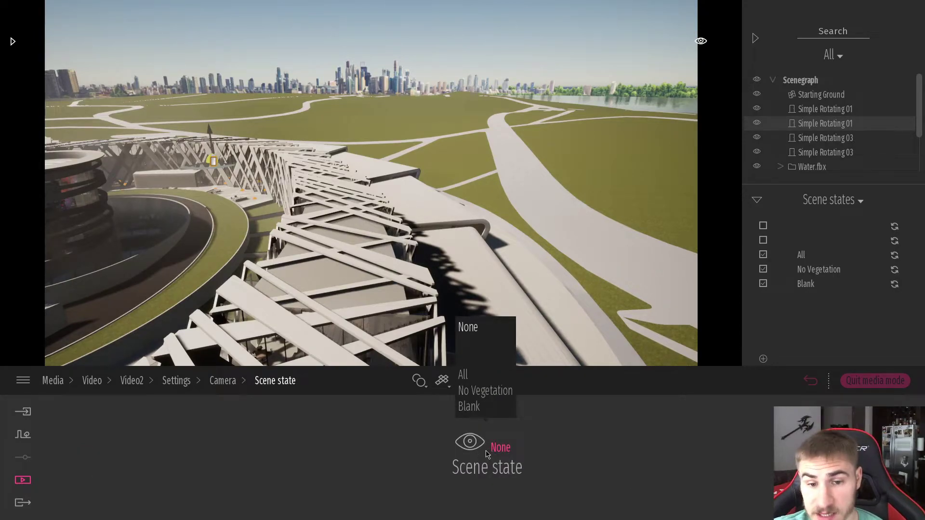
left_click(474, 375)
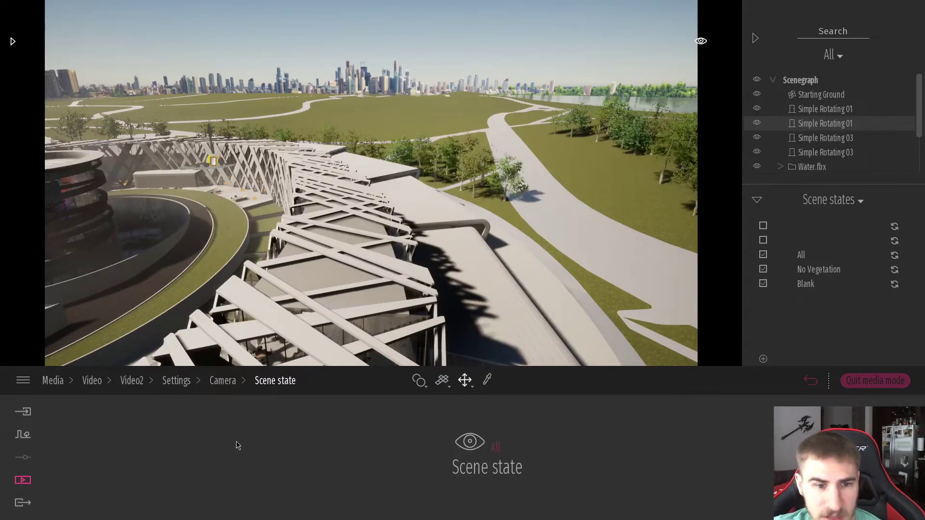
left_click(133, 382)
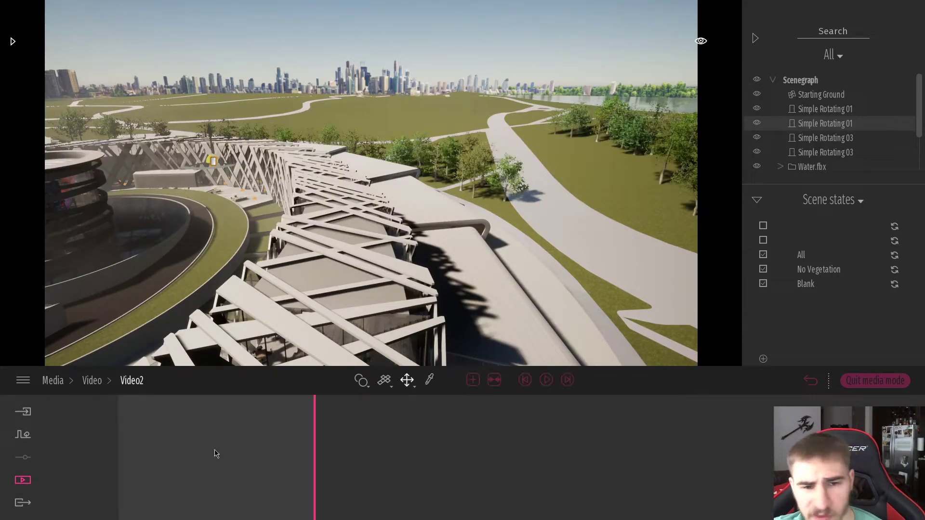
mouse_move(298, 447)
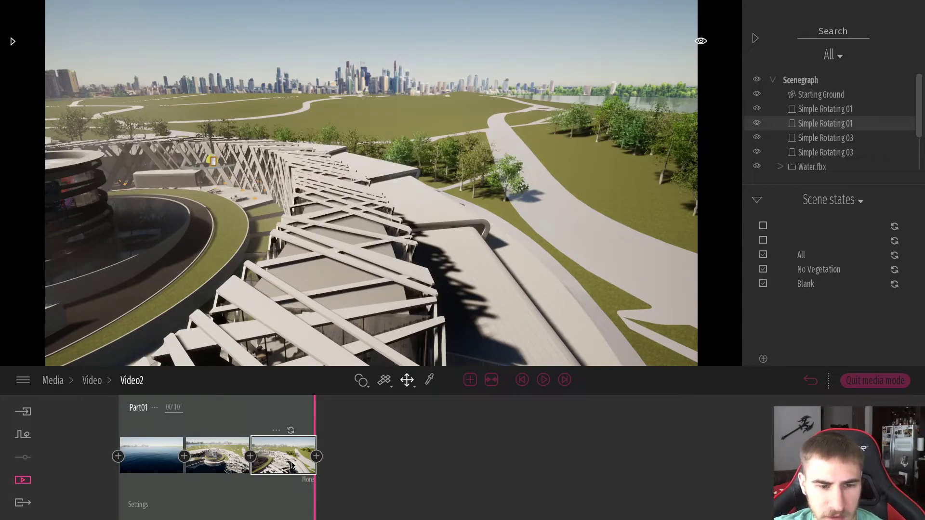
- Open the first keyframe's weather settings and make its sky slightly cloudy
left_click(152, 455)
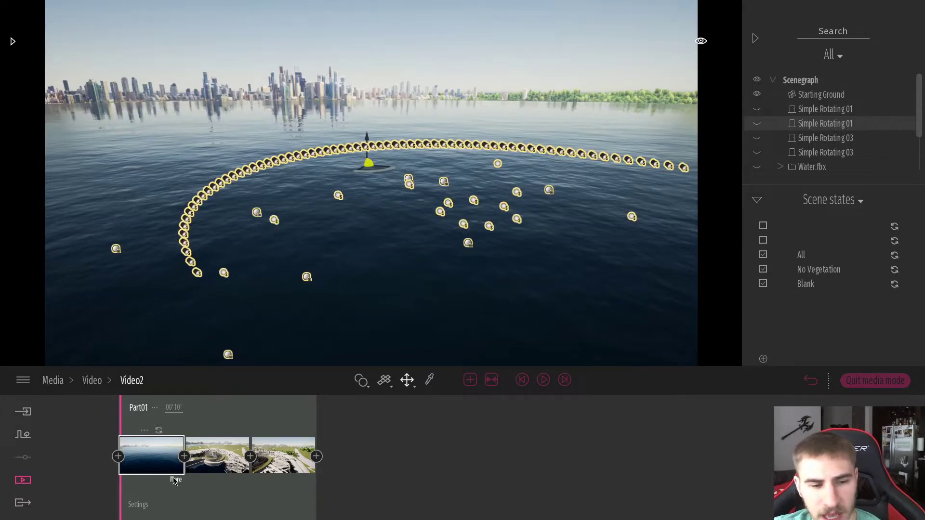
left_click(176, 479)
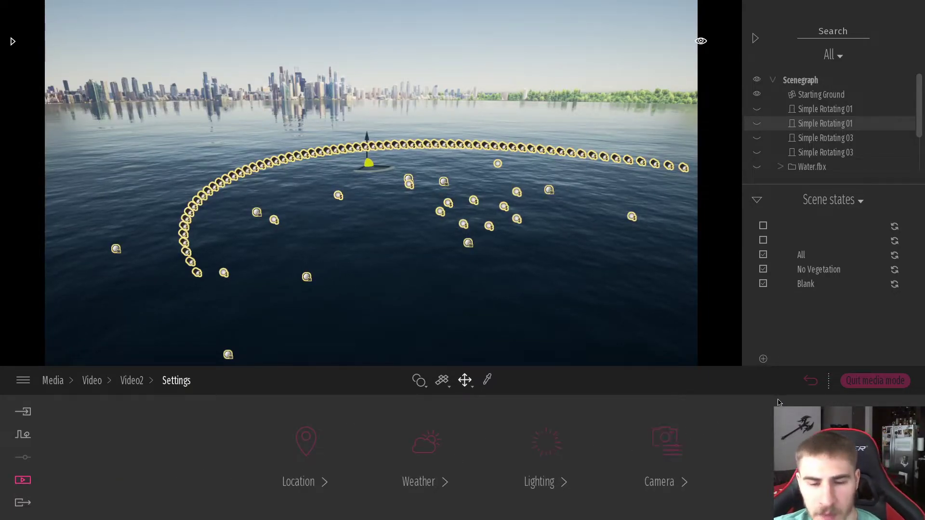
left_click(665, 441)
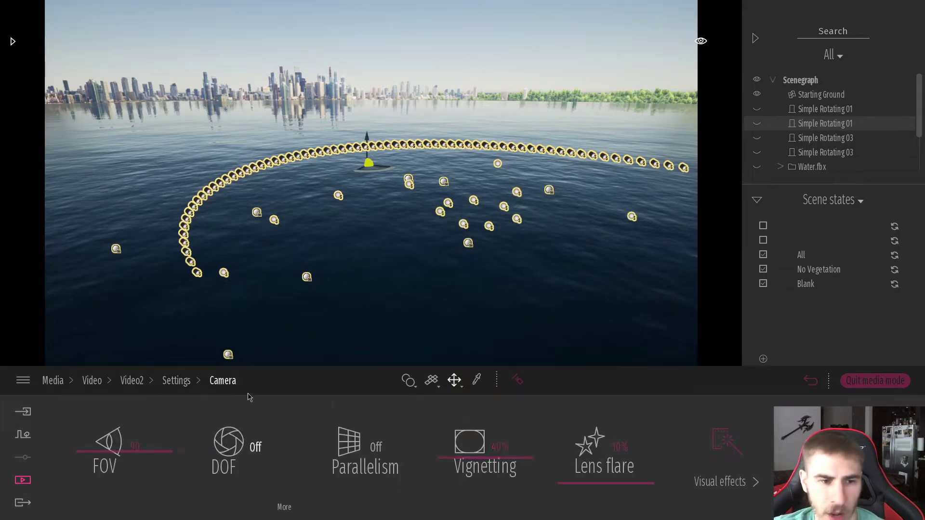
left_click(176, 380)
left_click(431, 453)
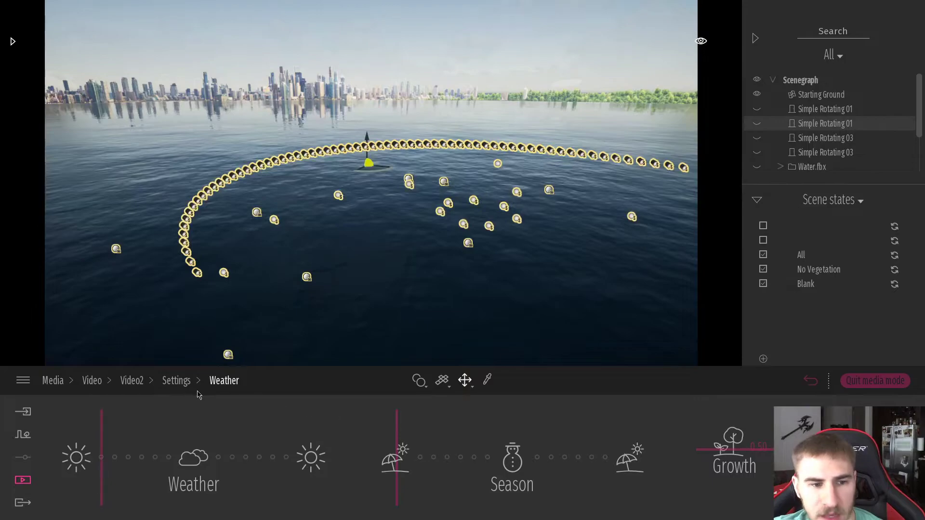
- Set the first keyframe's time of day to 05:51 for early morning light
left_click(185, 384)
left_click(309, 448)
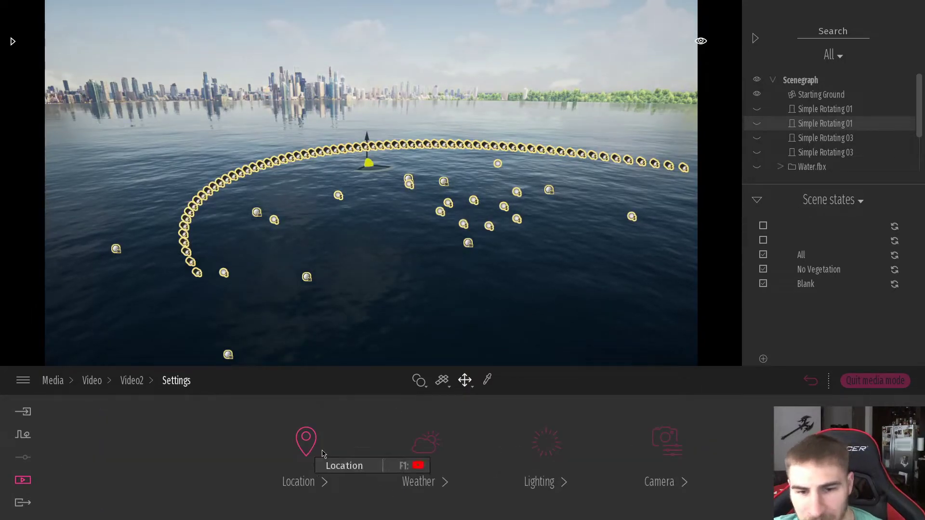
left_click_drag(518, 451, 526, 427)
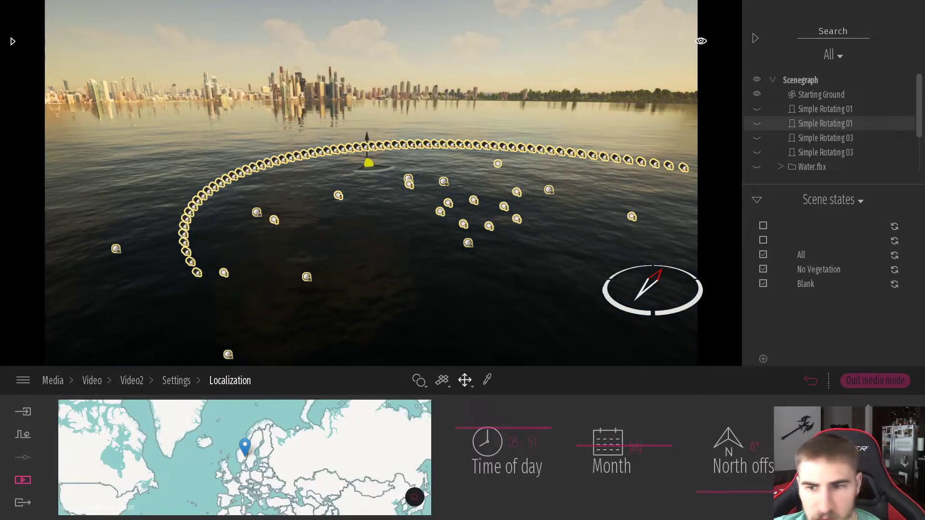
left_click(128, 381)
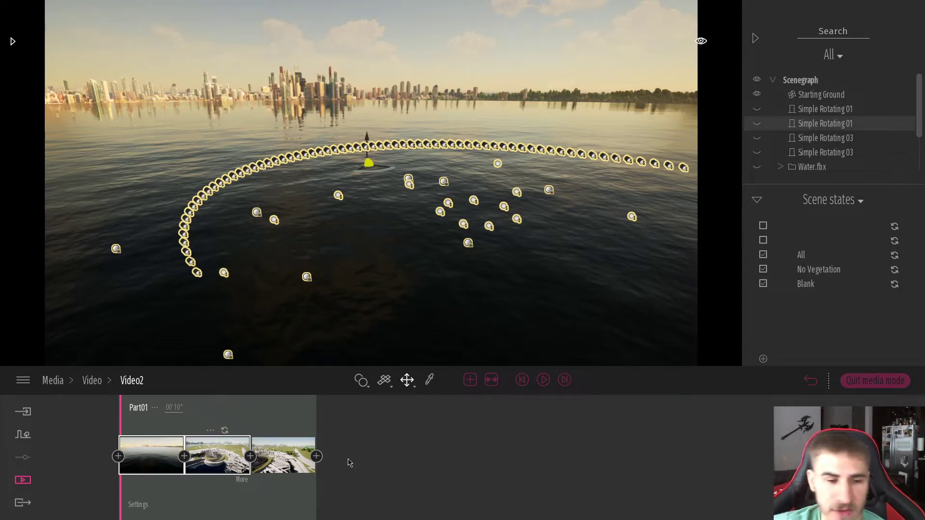
- Preview the second keyframe, then shift the third keyframe's weather from sunny slightly toward cloudy
left_click(251, 463)
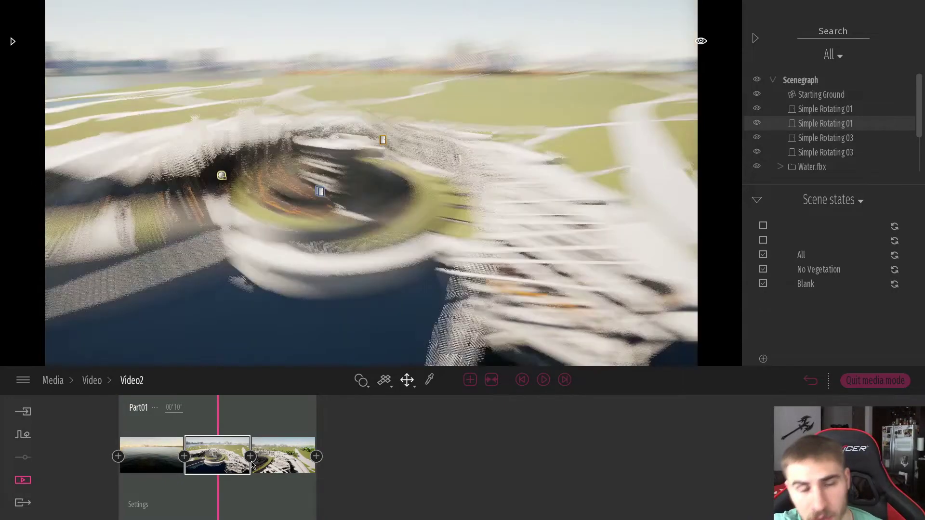
left_click(255, 464)
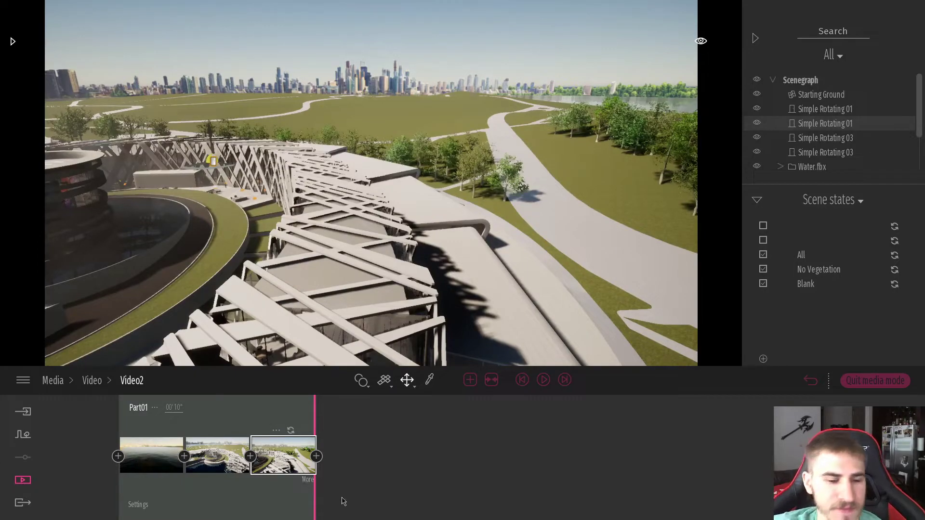
left_click(291, 516)
left_click(434, 443)
mouse_move(78, 457)
left_mouse_down()
mouse_move(153, 457)
mouse_move(132, 458)
left_mouse_up()
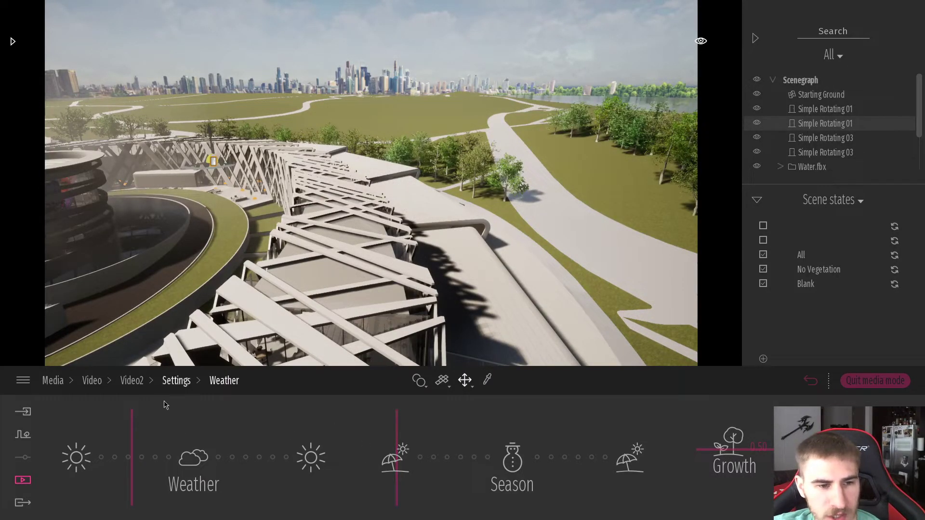
- Set the third keyframe's time of day to evening with a low sun and return to the Video2 timeline
left_click(177, 381)
left_click(318, 441)
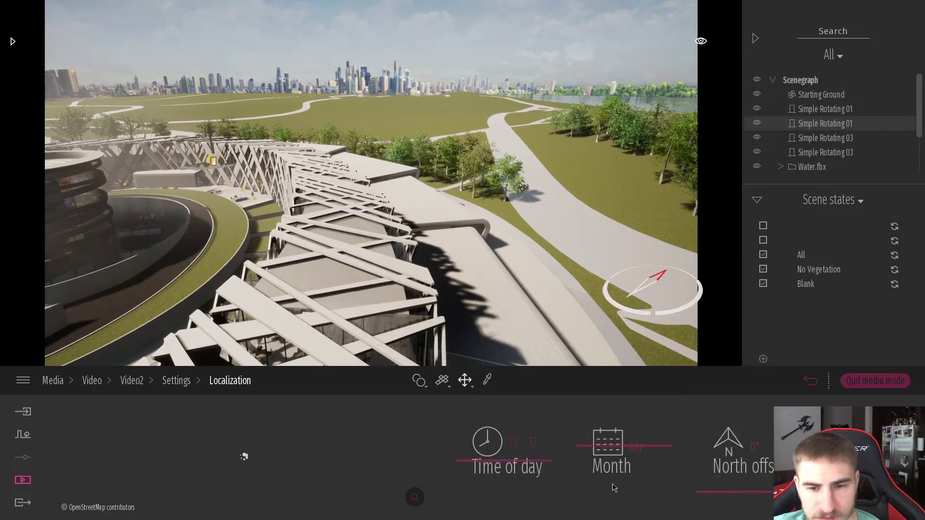
left_click_drag(506, 464, 508, 482)
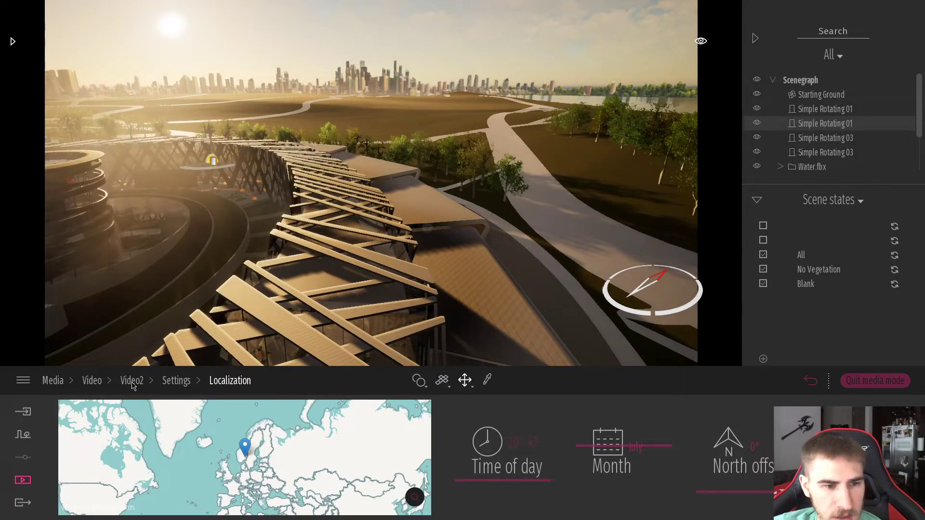
left_click(158, 381)
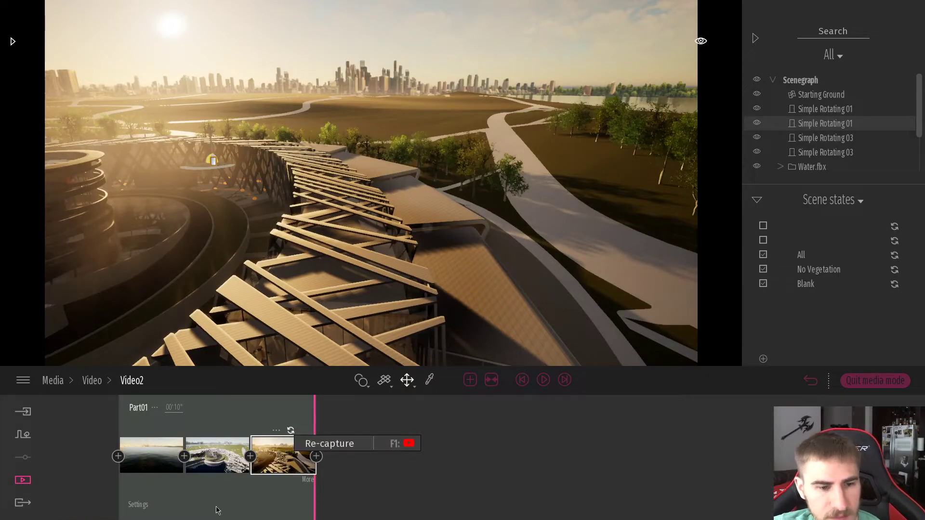
- Play Video2 from its first keyframe to review the scene state, weather and time of day changes
left_click(164, 462)
left_click(544, 380)
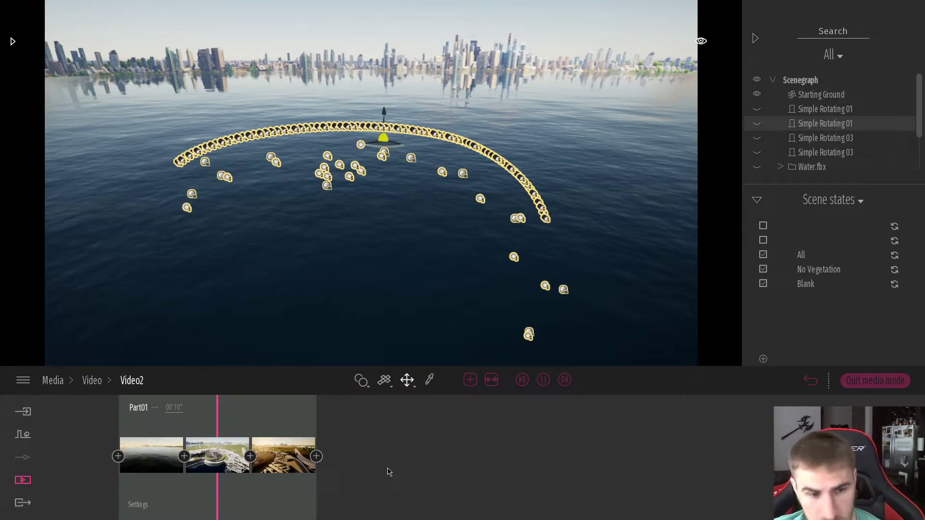
left_click(219, 459)
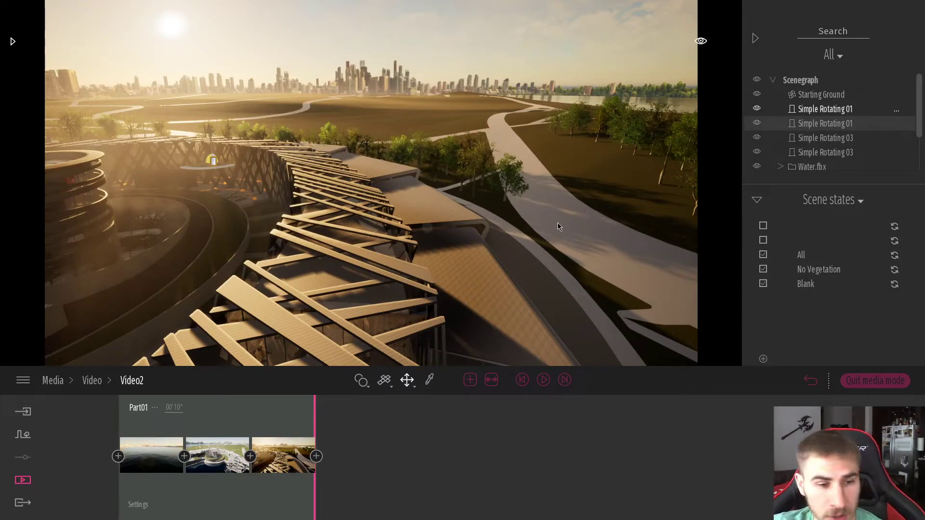
- Go from the video to the Phasing media type and create a new phasing with a first phase
mouse_move(220, 439)
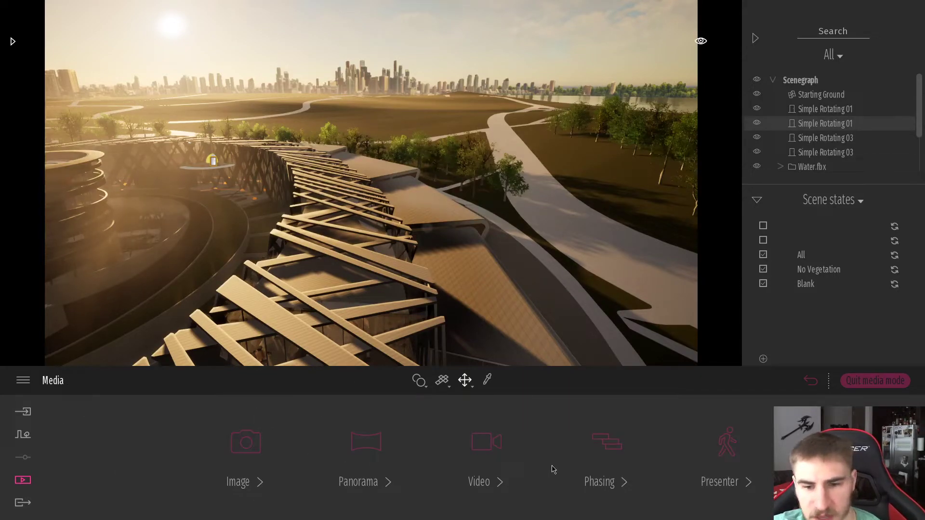
left_click(554, 462)
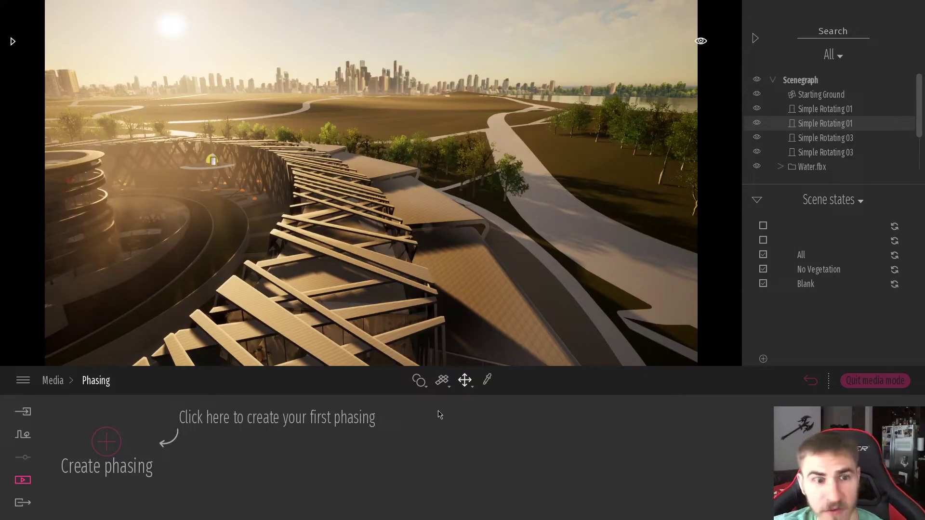
left_click(106, 440)
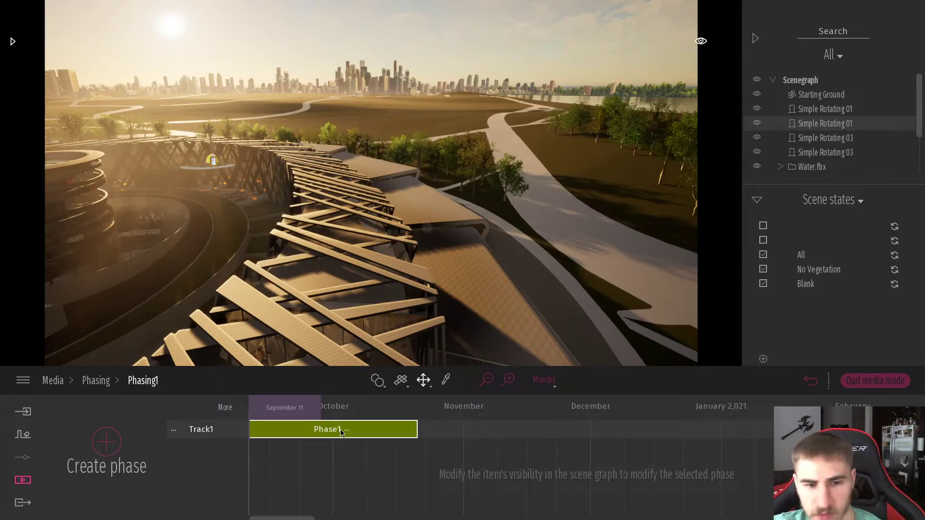
- Try applying the Blank scene state at a September date within the first phase and check the scene on other dates
mouse_move(324, 411)
left_mouse_down()
mouse_move(362, 411)
mouse_move(231, 413)
mouse_move(294, 410)
mouse_move(244, 411)
left_mouse_up()
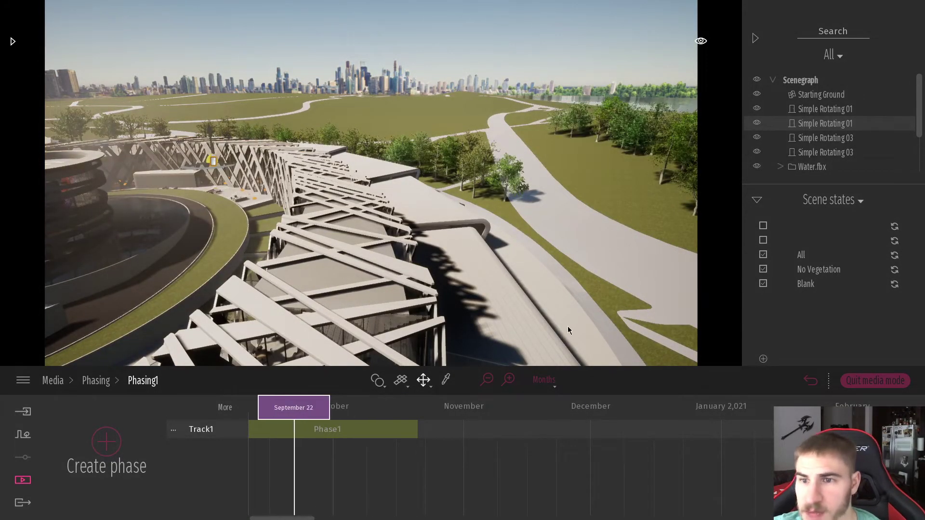
left_click(812, 284)
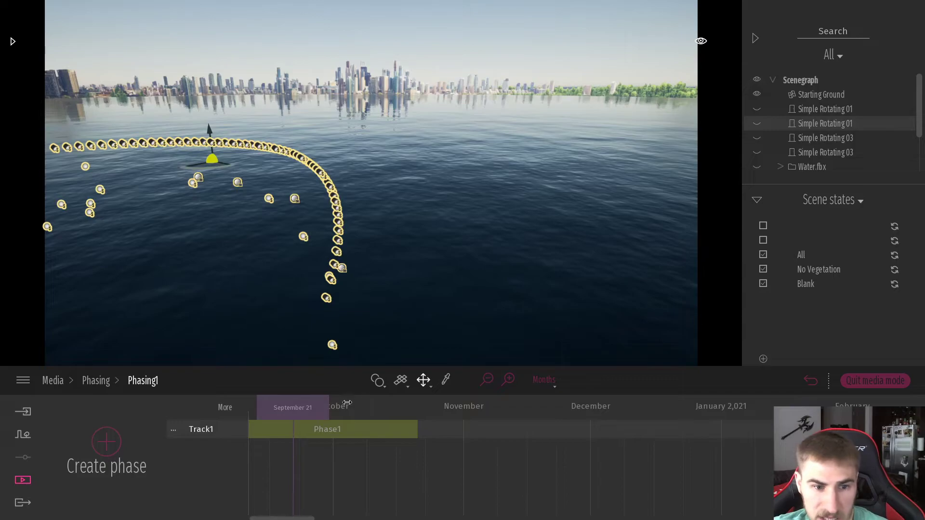
left_click_drag(304, 408, 284, 408)
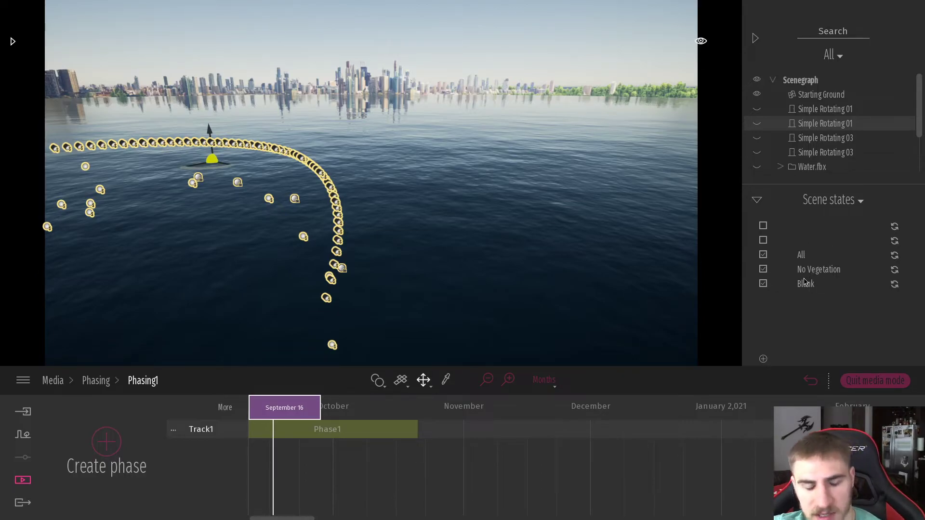
left_click(323, 410)
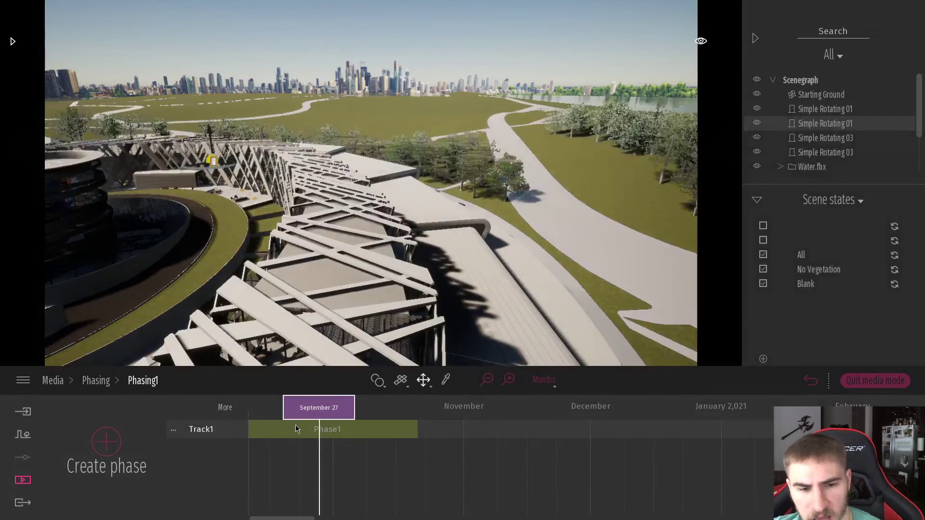
left_click(394, 436)
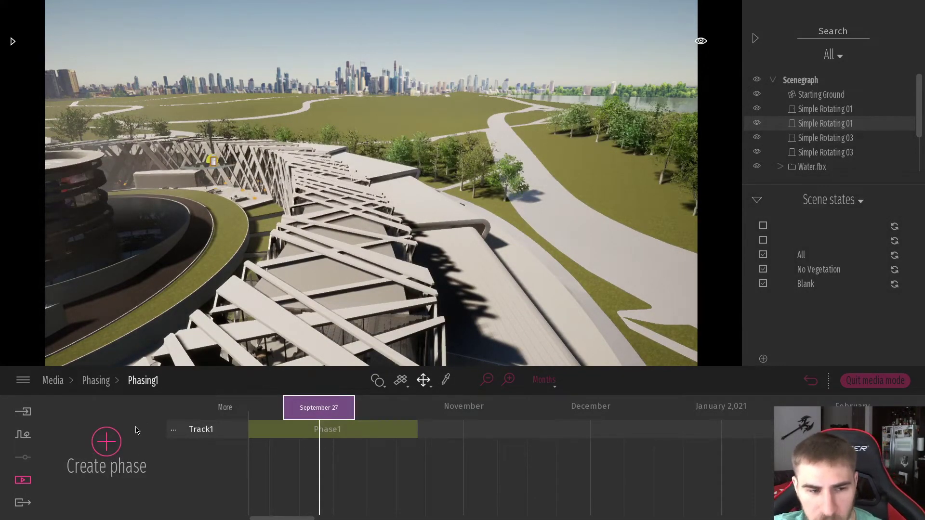
left_click(371, 429)
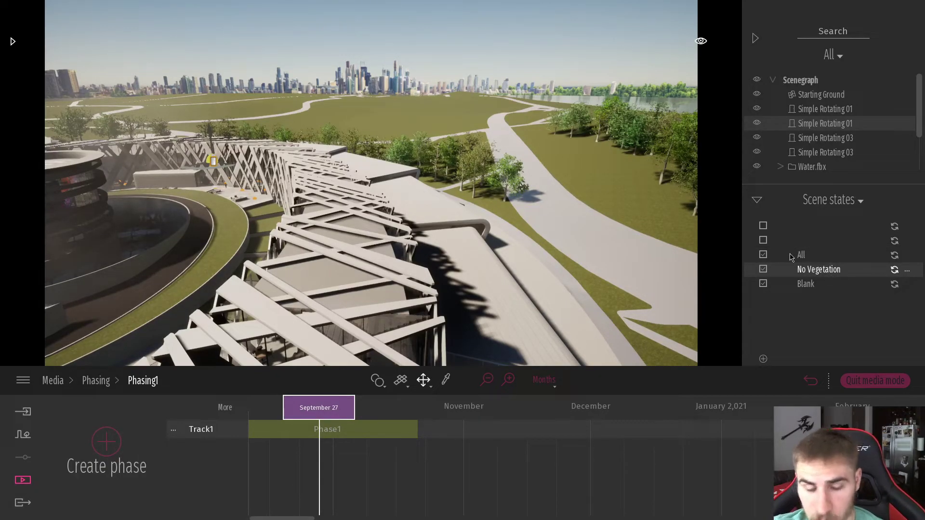
- Delete the existing phase and create a replacement starting on September 11 with the Blank scene state
right_click(277, 428)
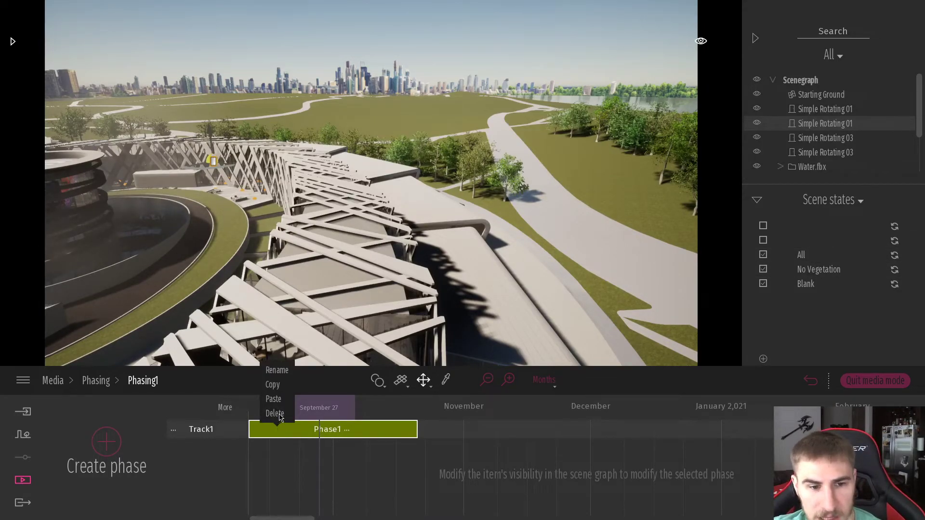
left_click(275, 414)
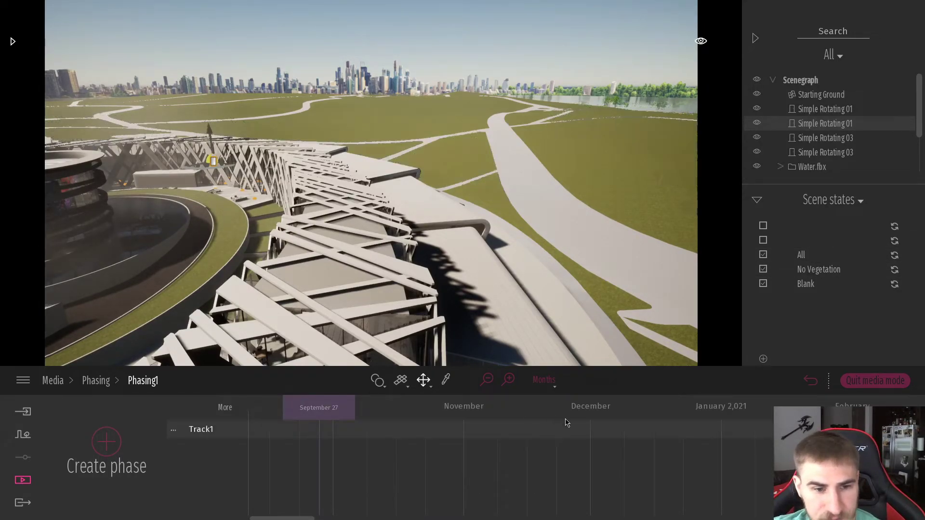
left_click(812, 286)
left_click_drag(320, 408, 246, 404)
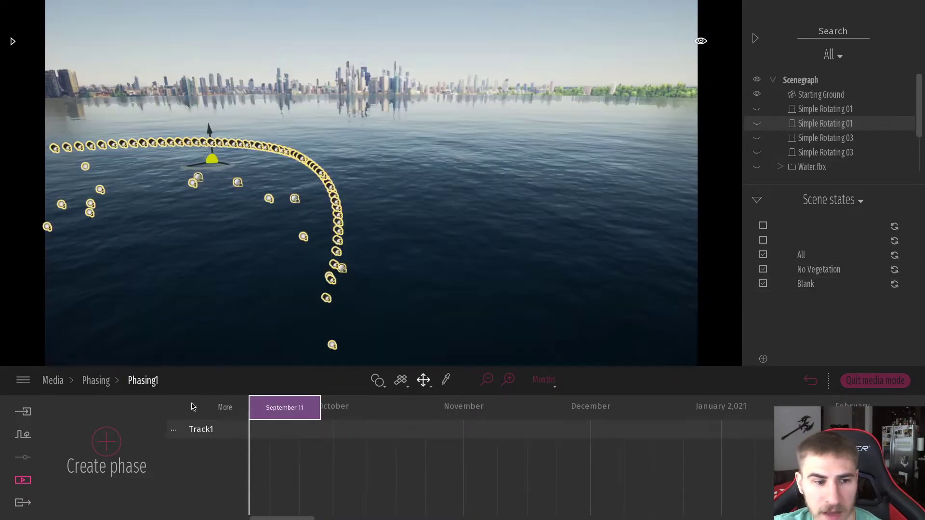
left_click(102, 447)
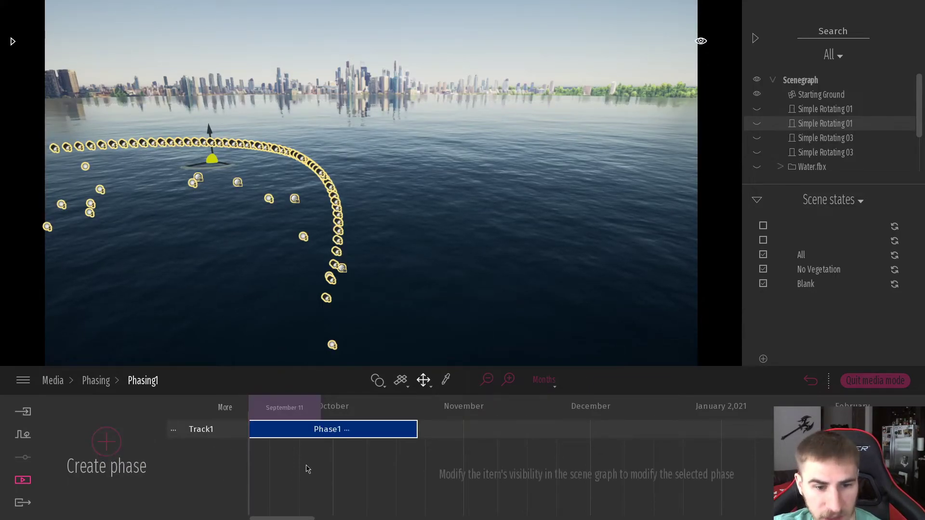
- Check the first phase along the timeline, then create a second phase at October 30 with the No Vegetation scene state
left_click_drag(270, 405, 339, 470)
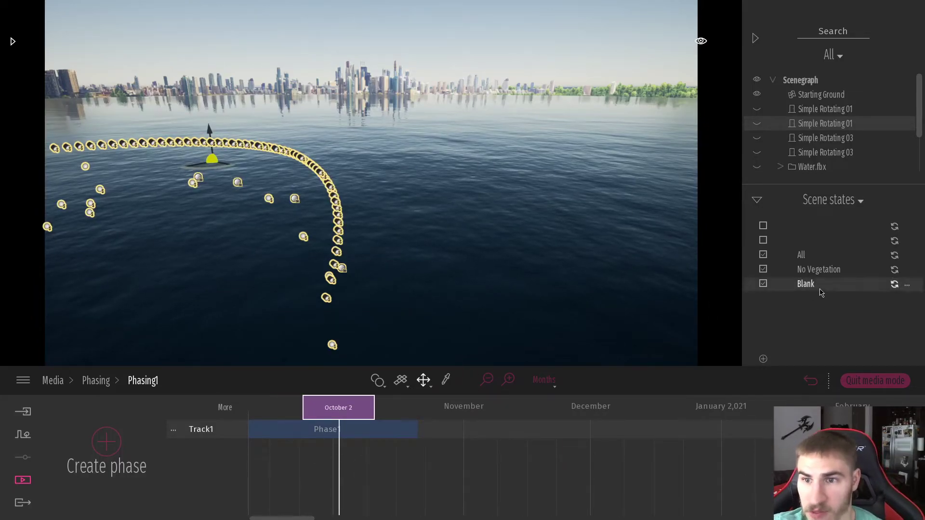
left_click_drag(333, 405, 460, 482)
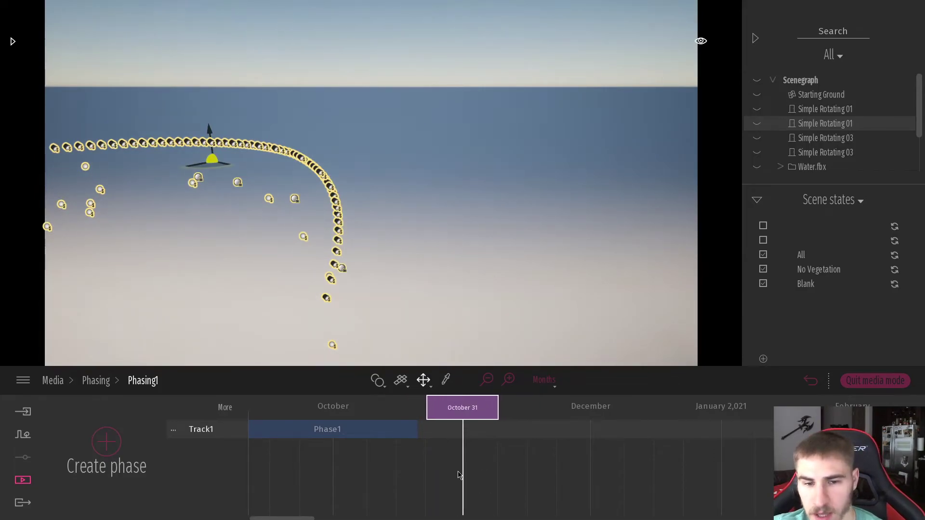
left_click_drag(478, 399, 412, 458)
left_click_drag(414, 407, 459, 418)
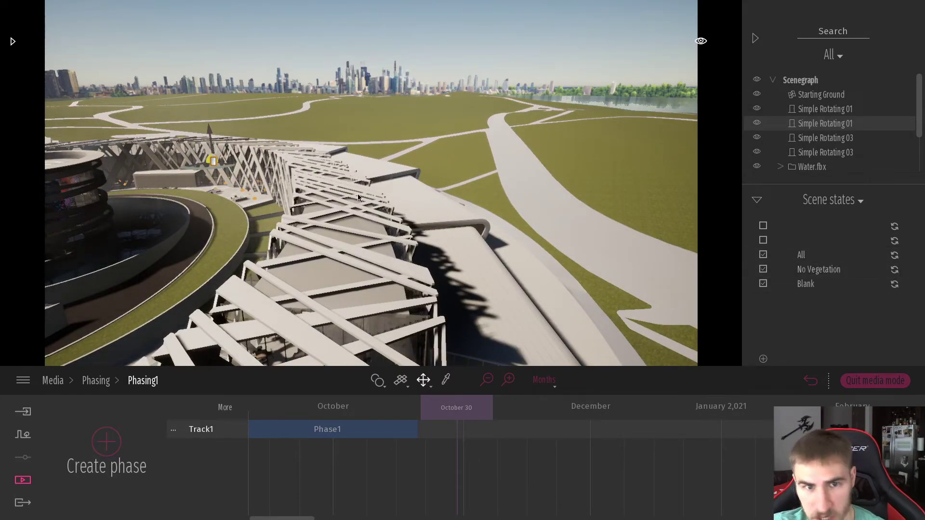
left_click(103, 443)
- Extend the second phase's start back to the end of the first phase and move it to its own Track2
left_click(473, 408)
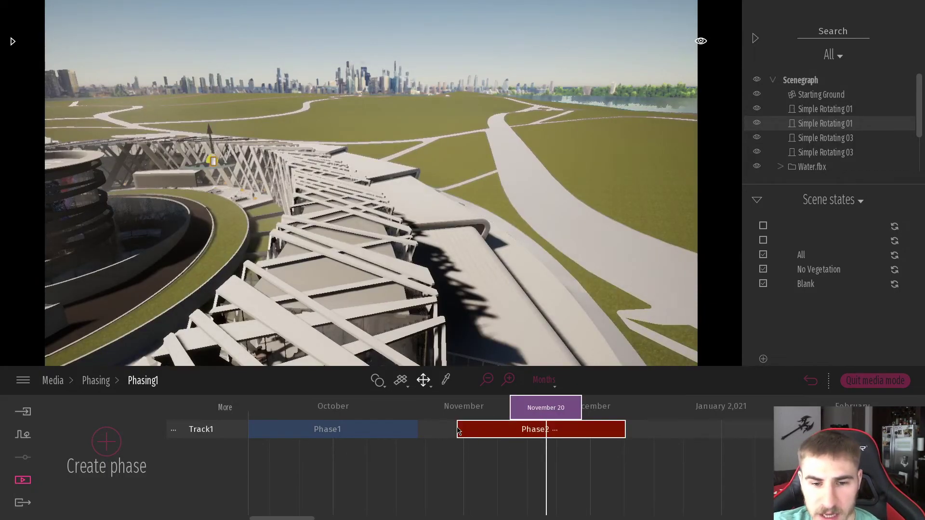
left_click(459, 430)
left_click_drag(419, 433, 419, 433)
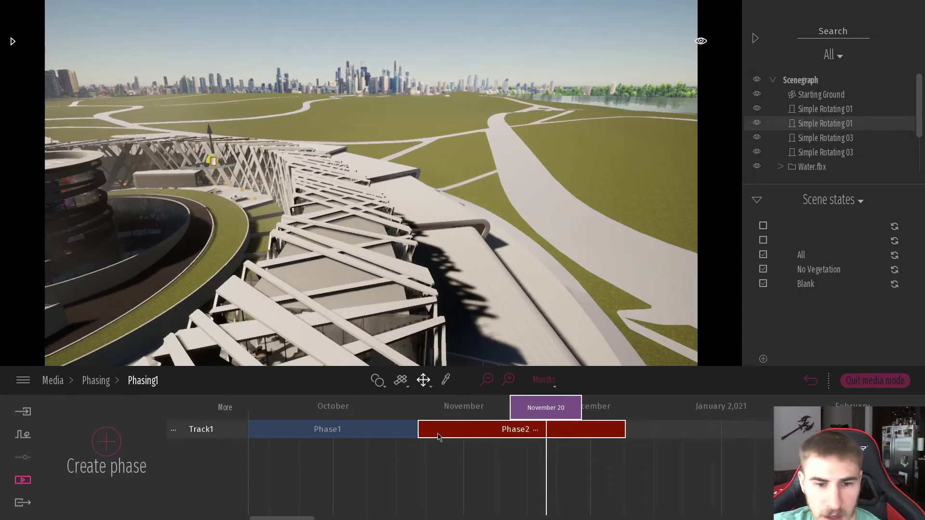
left_click_drag(437, 464, 439, 452)
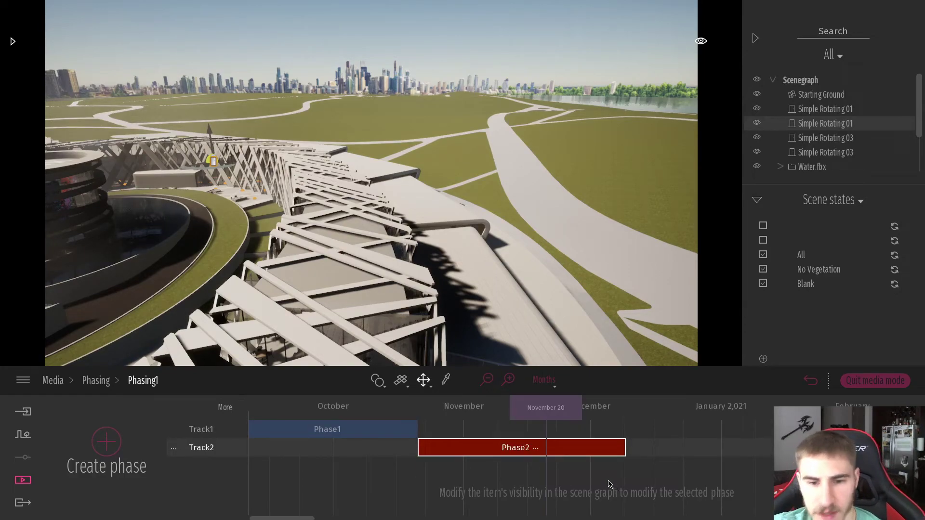
- Create a third phase at December 17 with the All scene state
left_click_drag(586, 403, 700, 405)
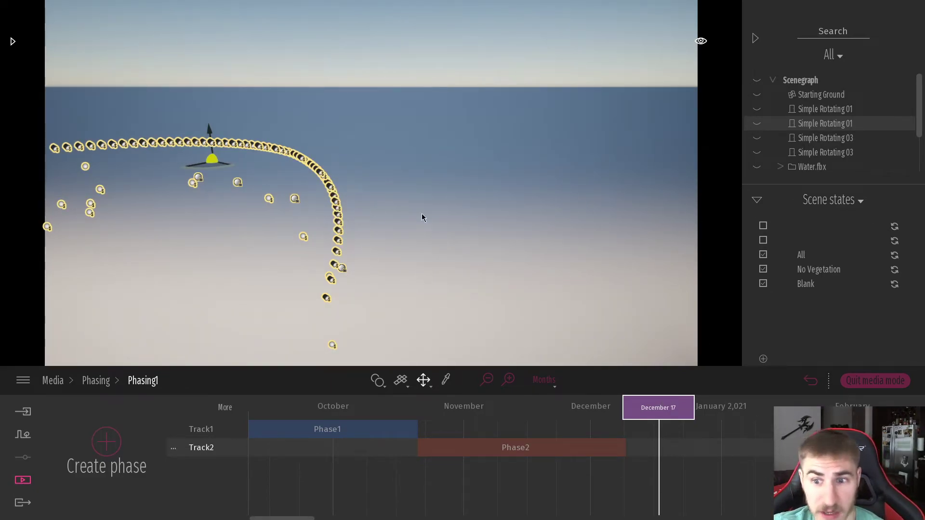
left_click(801, 256)
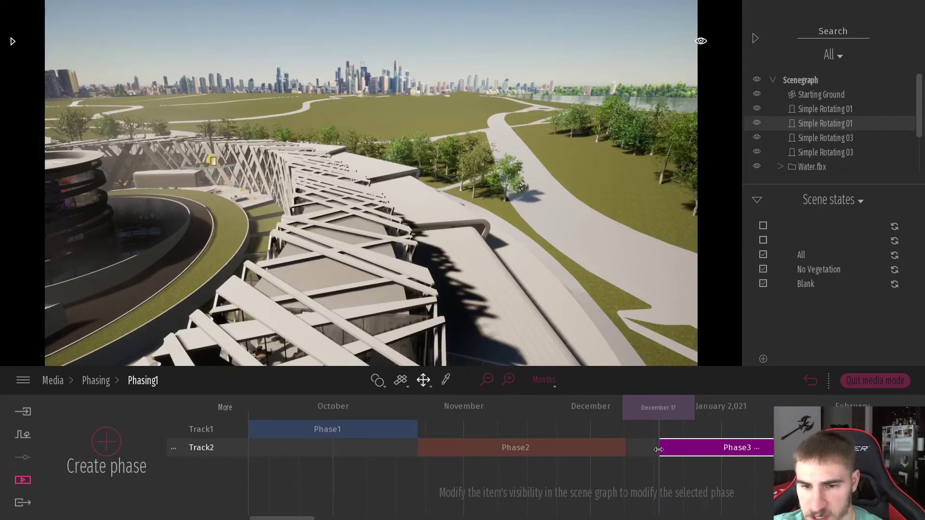
- Extend the third phase's start back to the second phase's end, place it on Track3, and scrub the date back to October 20
left_click_drag(659, 449, 627, 450)
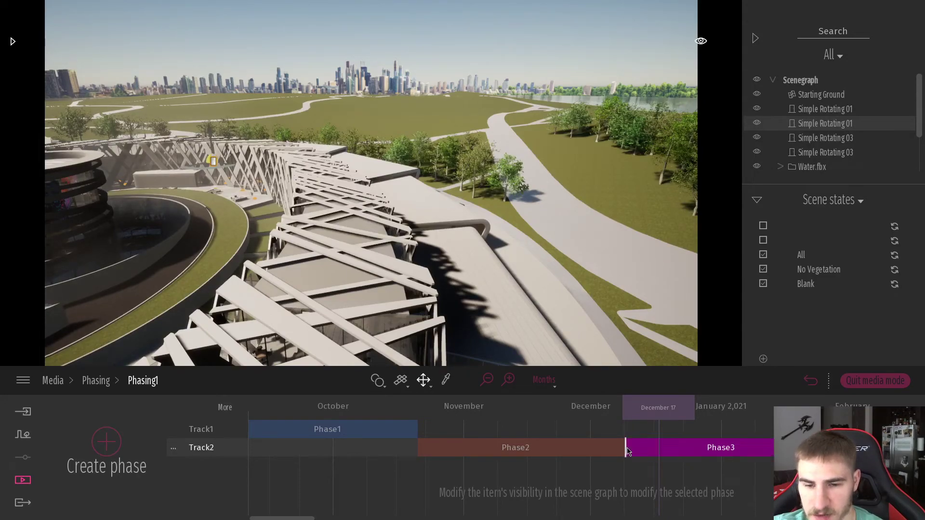
left_click_drag(690, 452, 689, 467)
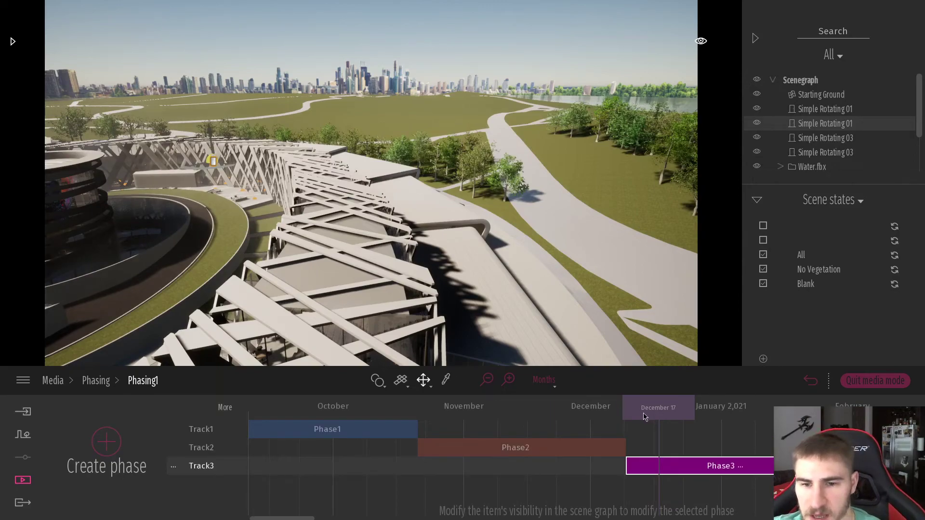
mouse_move(644, 416)
left_mouse_down()
mouse_move(584, 409)
mouse_move(651, 410)
mouse_move(578, 415)
mouse_move(686, 414)
mouse_move(392, 419)
mouse_move(418, 418)
left_mouse_up()
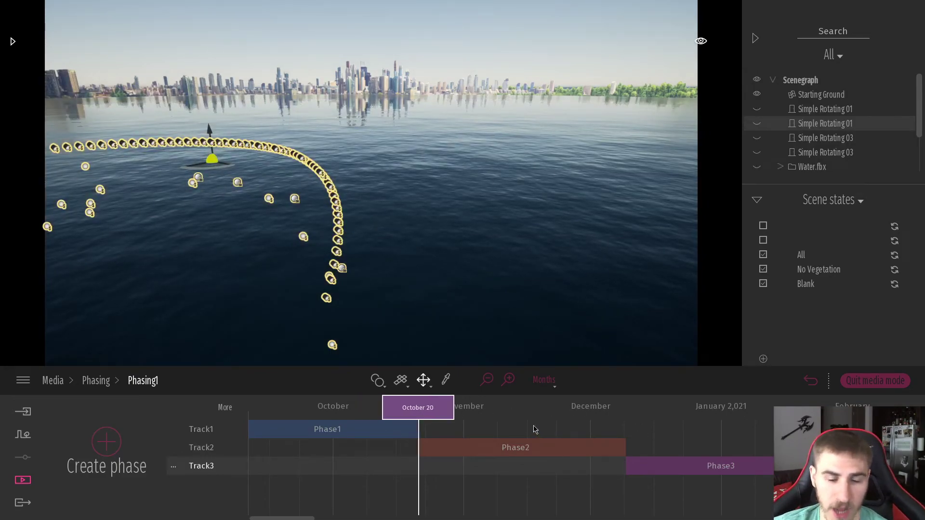